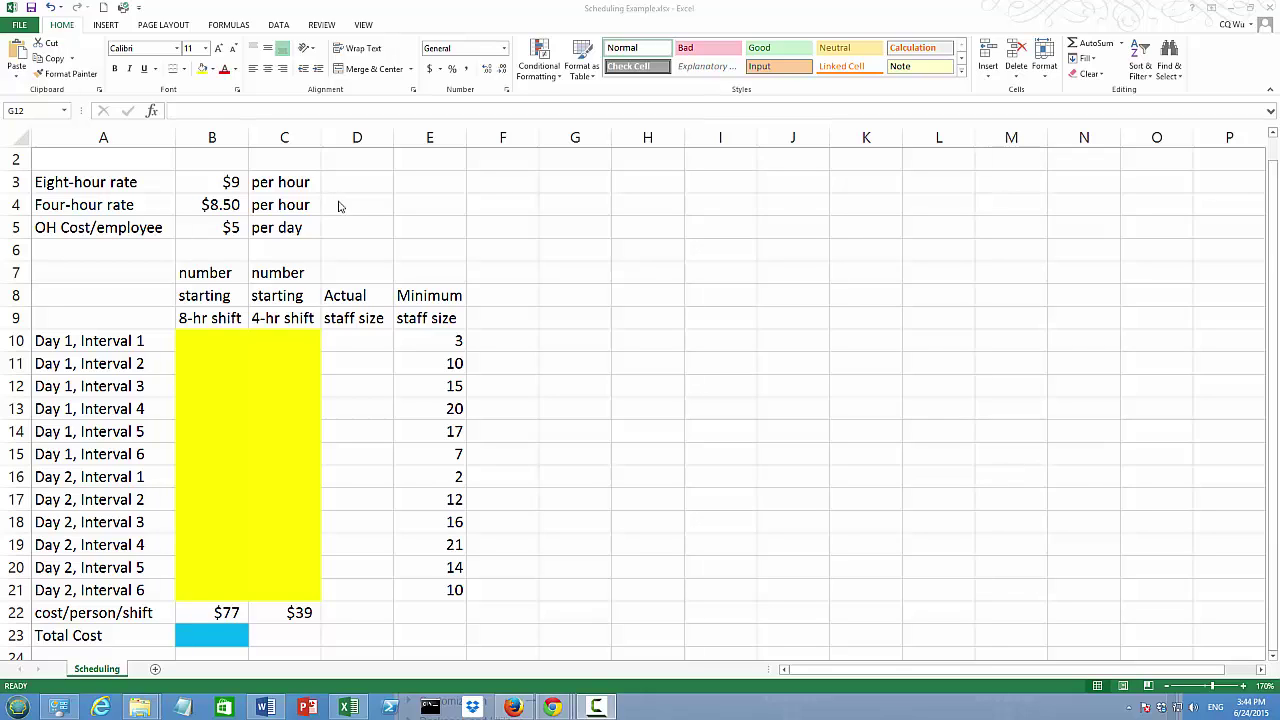
Review the layout: shift-count cells B10:C21, the $77 and $39 shift costs, and minimum staff sizes.
left_click(206, 341)
left_click_drag(206, 341, 271, 600)
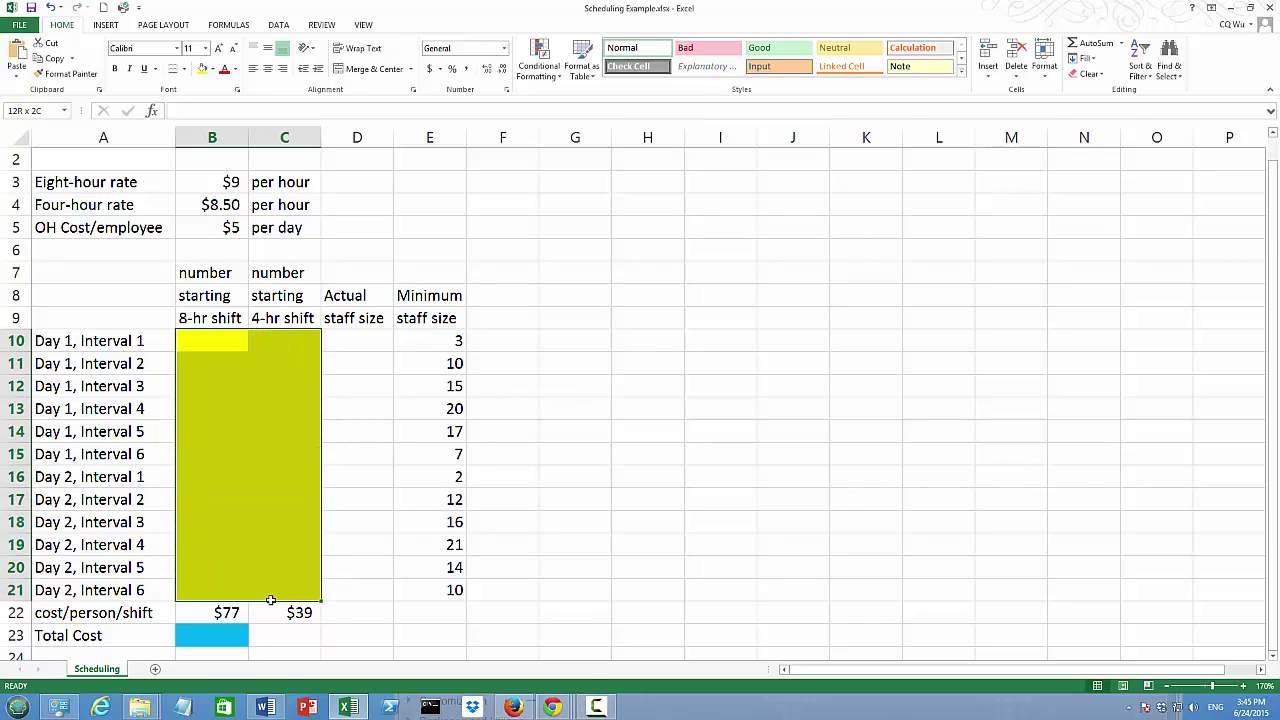
left_click(263, 497)
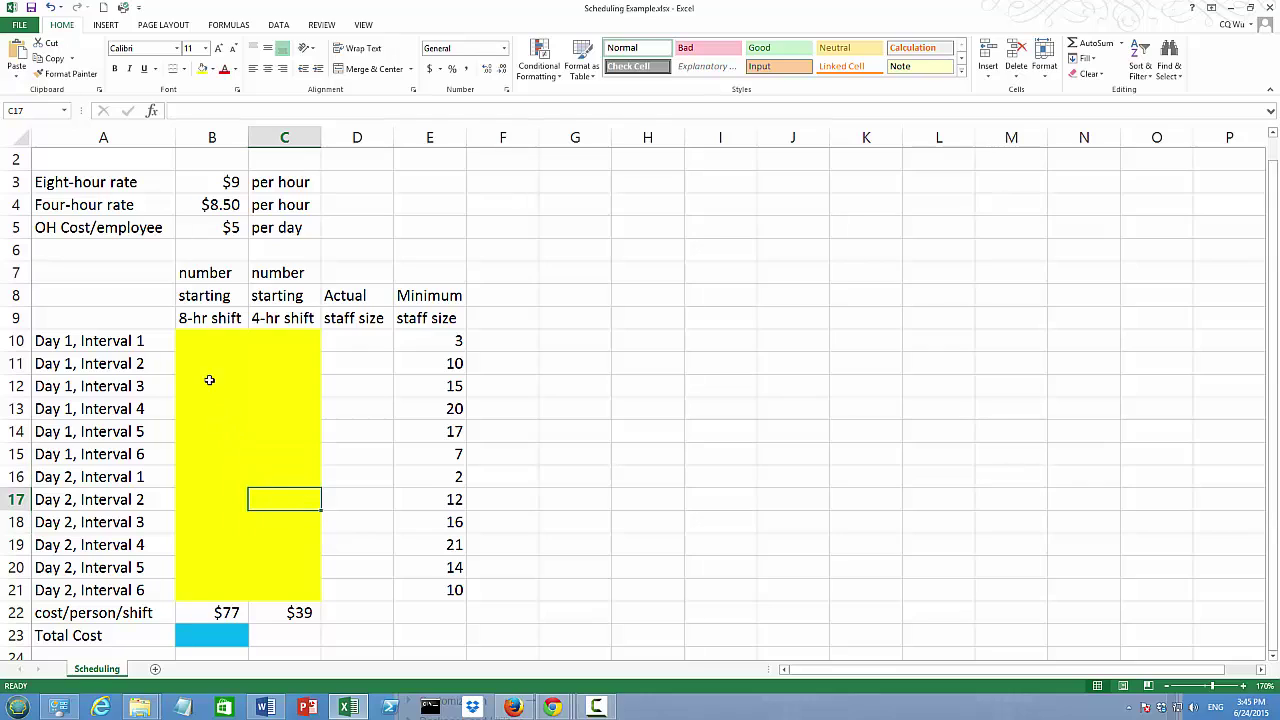
left_click(191, 337)
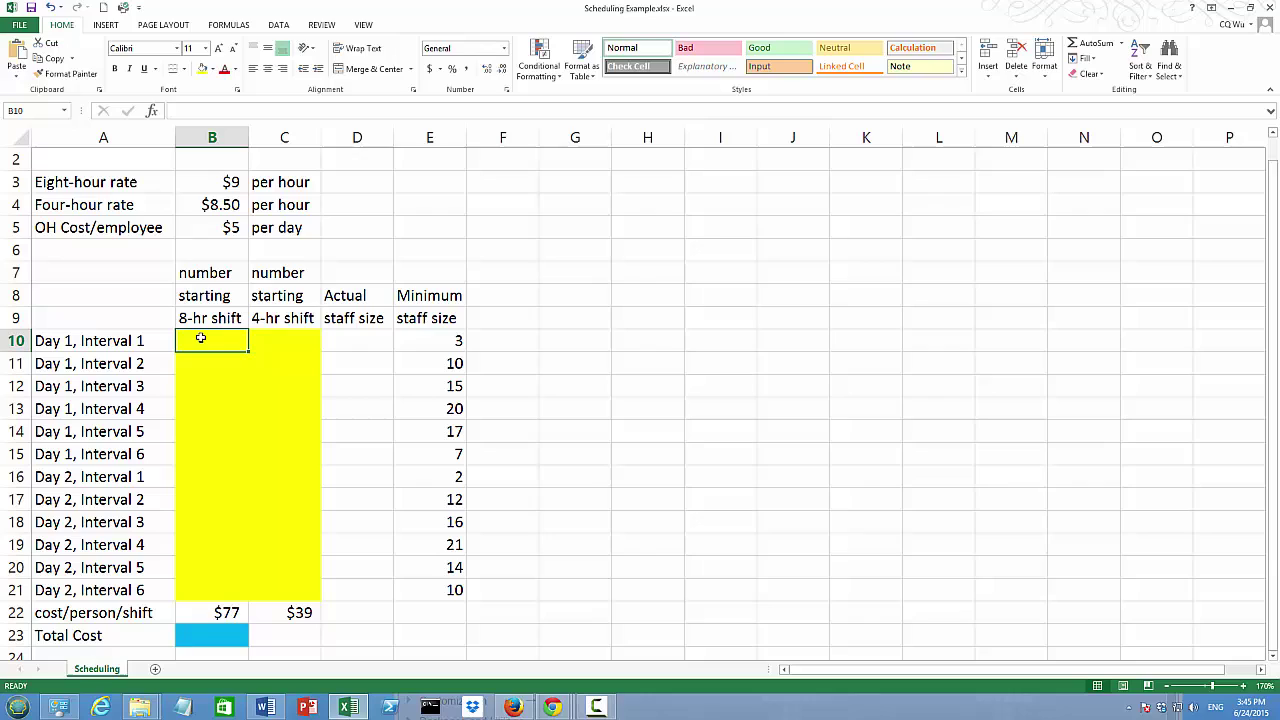
left_click(200, 363)
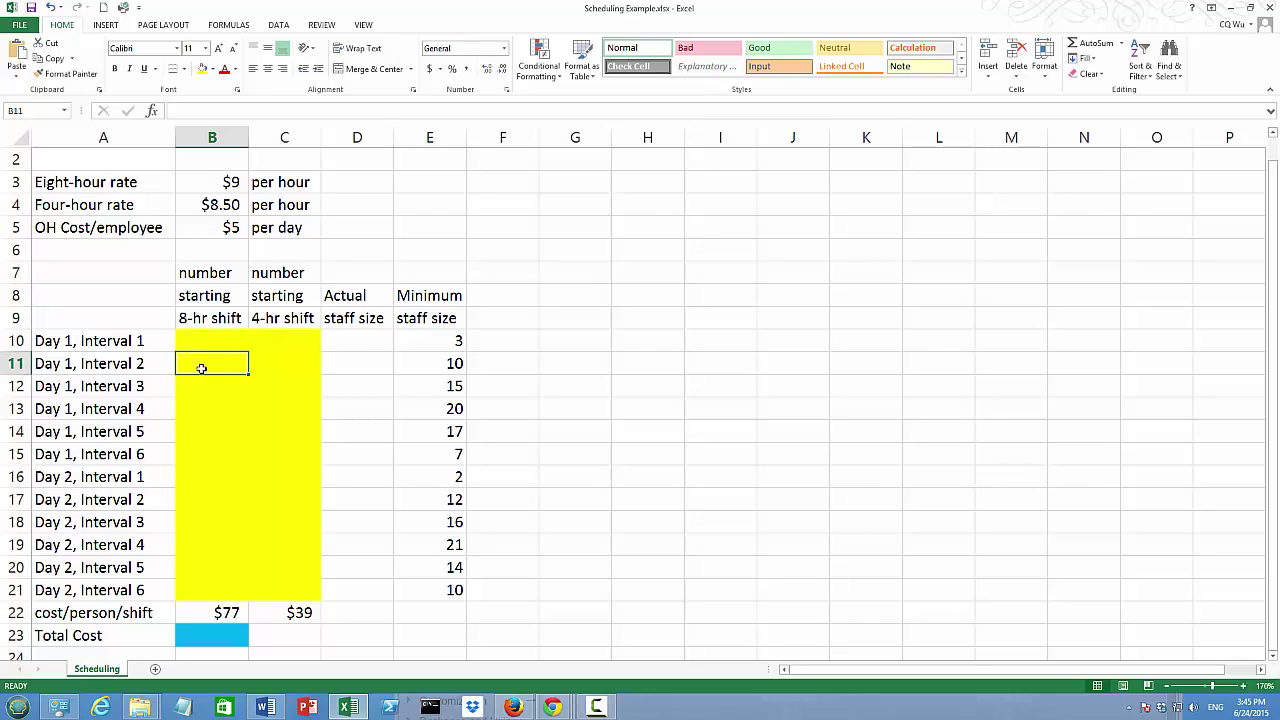
left_click(203, 591)
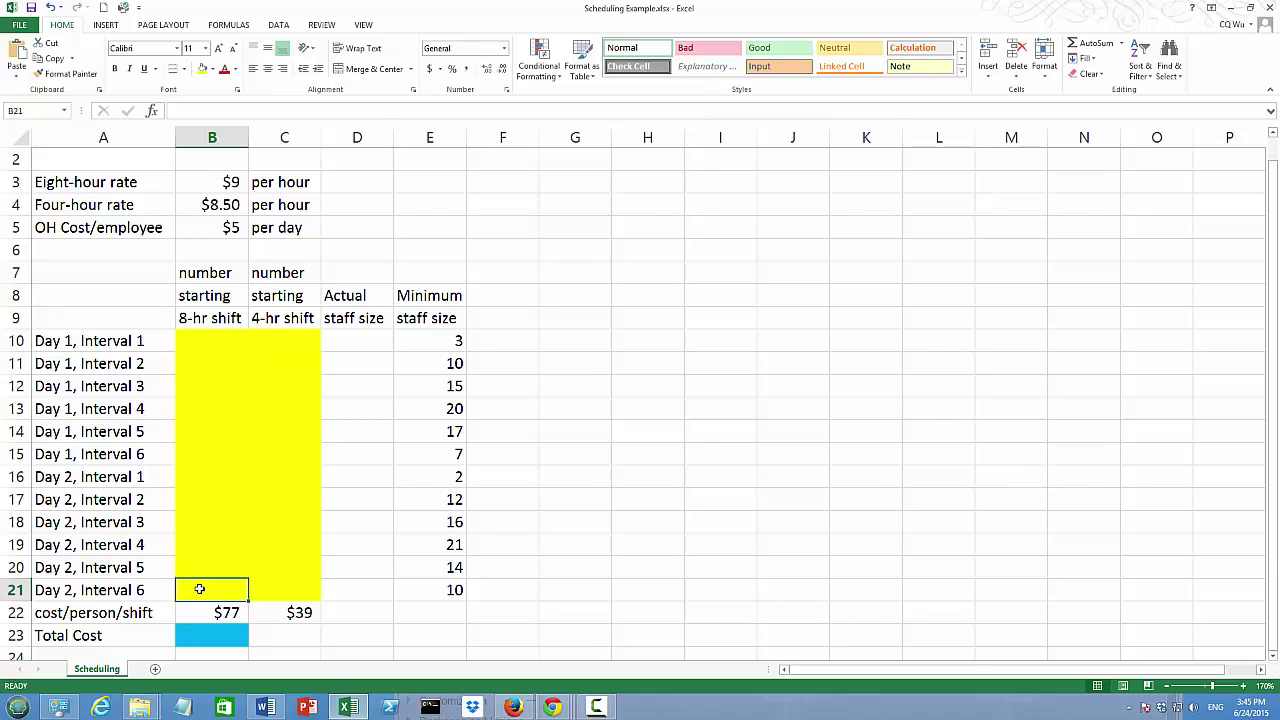
left_click(277, 341)
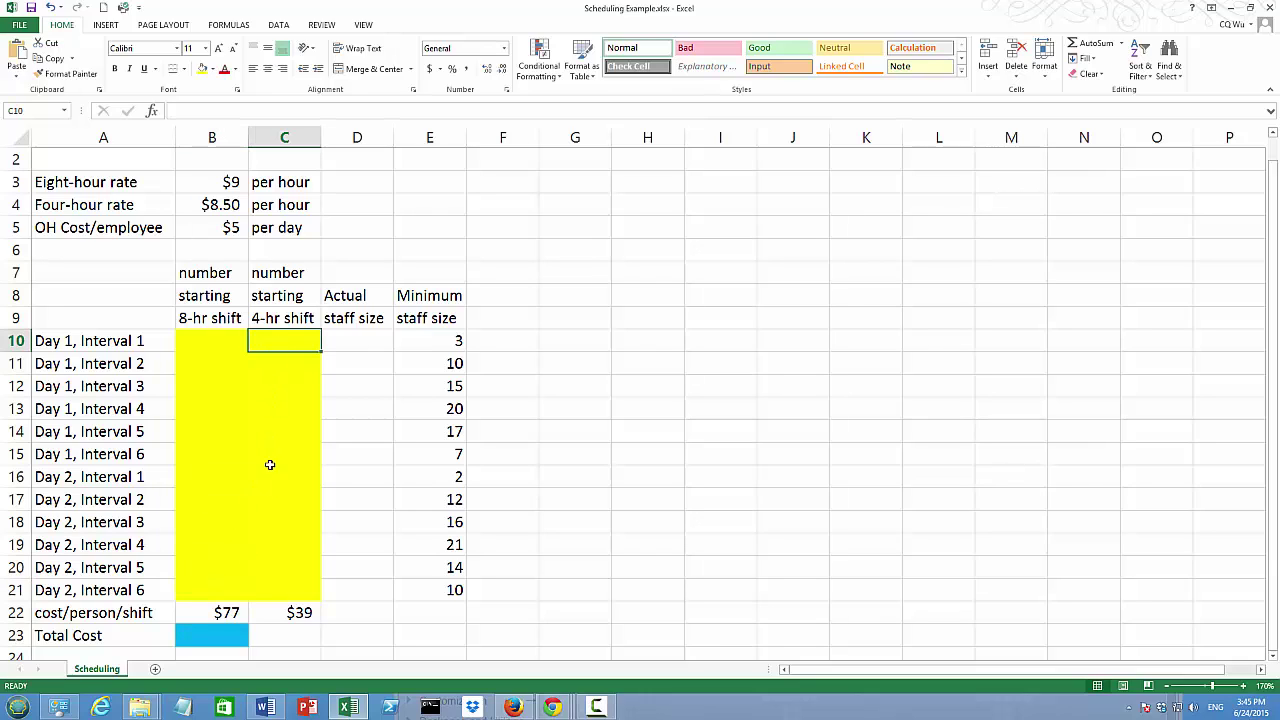
left_click(274, 593)
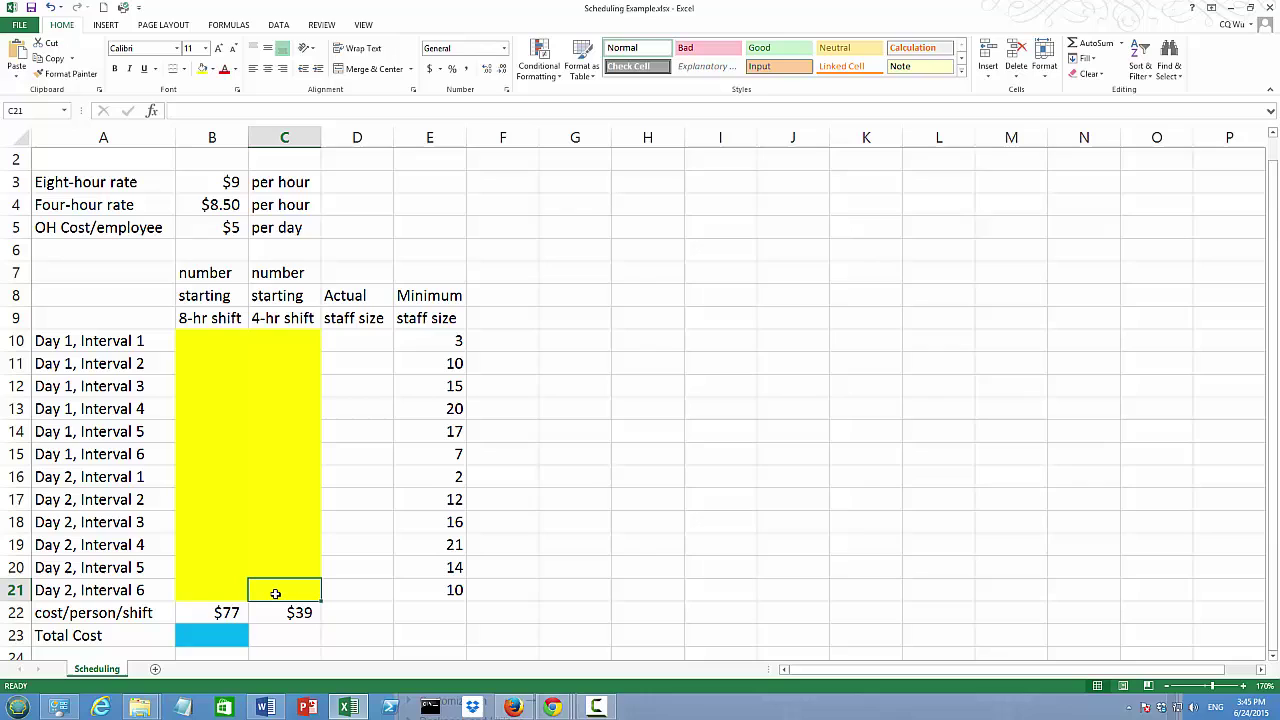
left_click(194, 610)
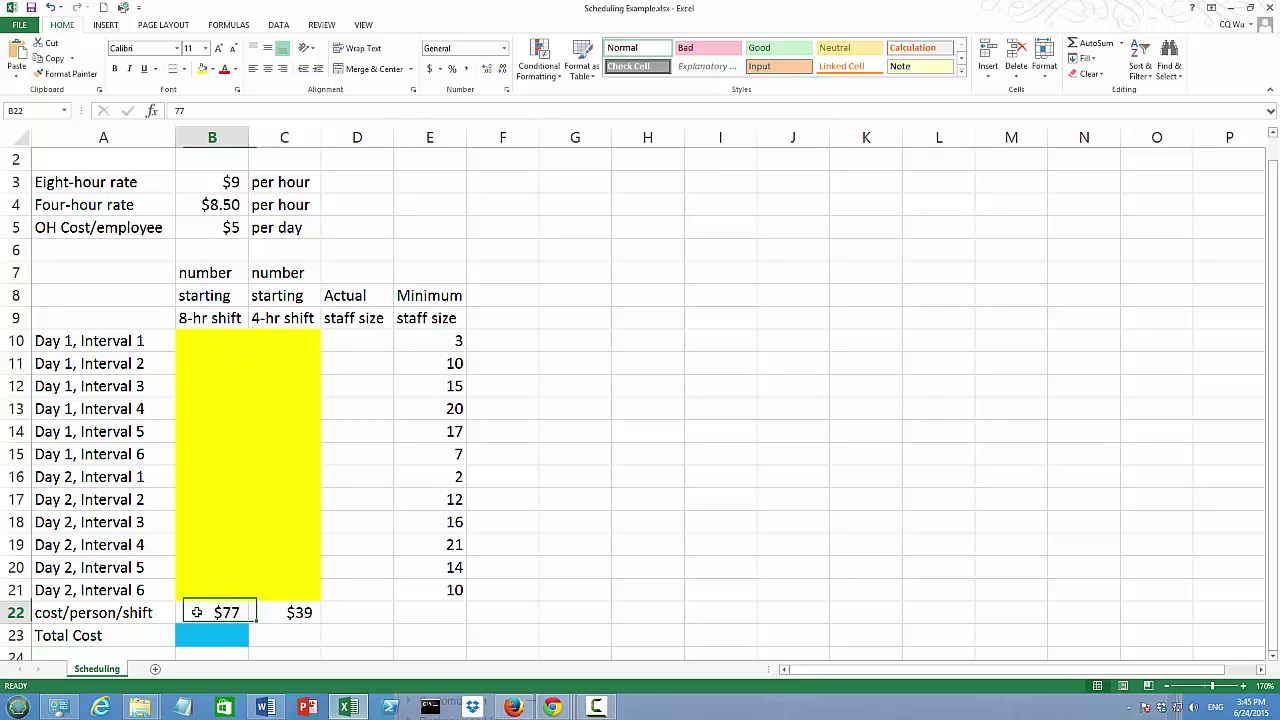
left_click(266, 613)
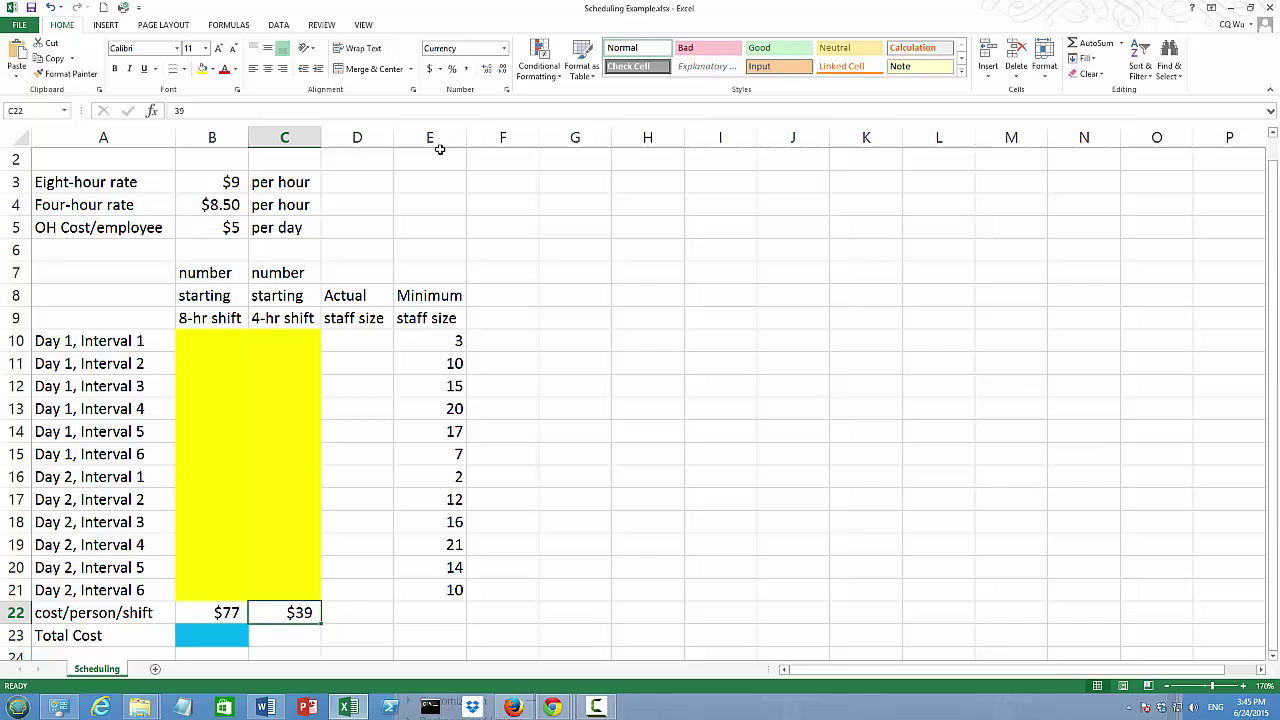
left_click(426, 341)
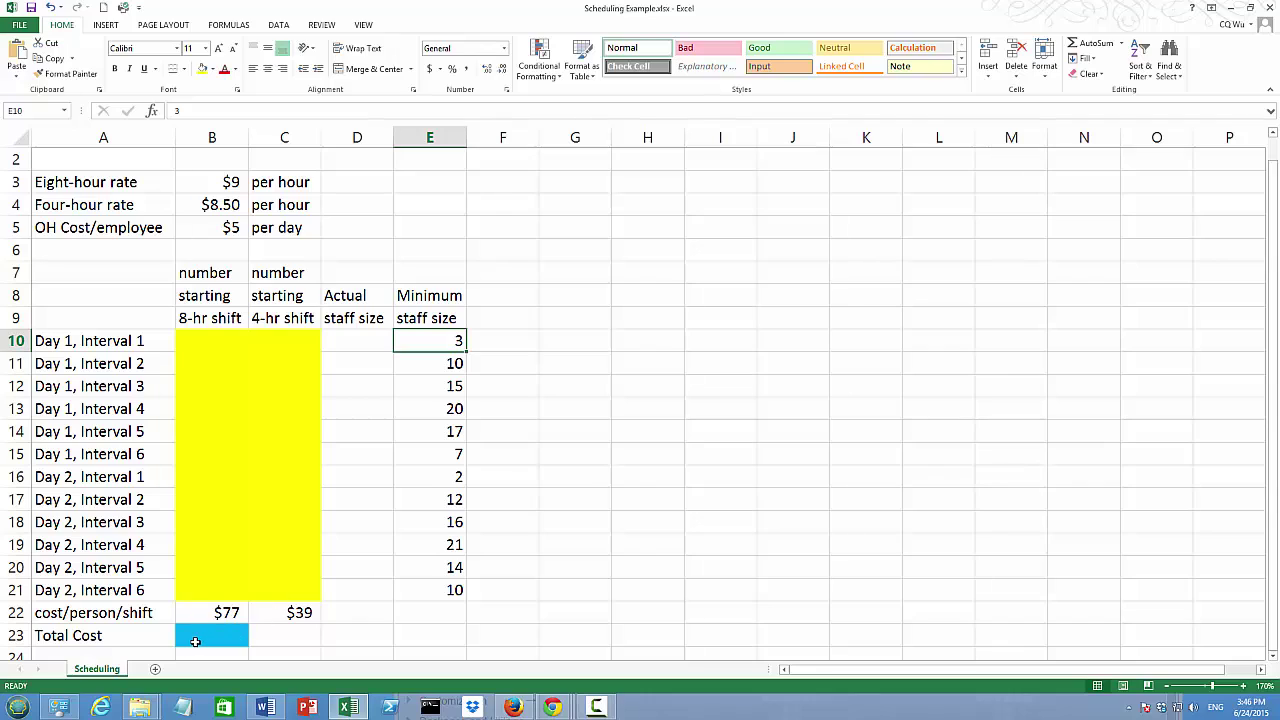
Enter =B22*SUM(B10:B21)+C22*SUM(C10:C21) as the Total Cost in B23.
left_click(190, 637)
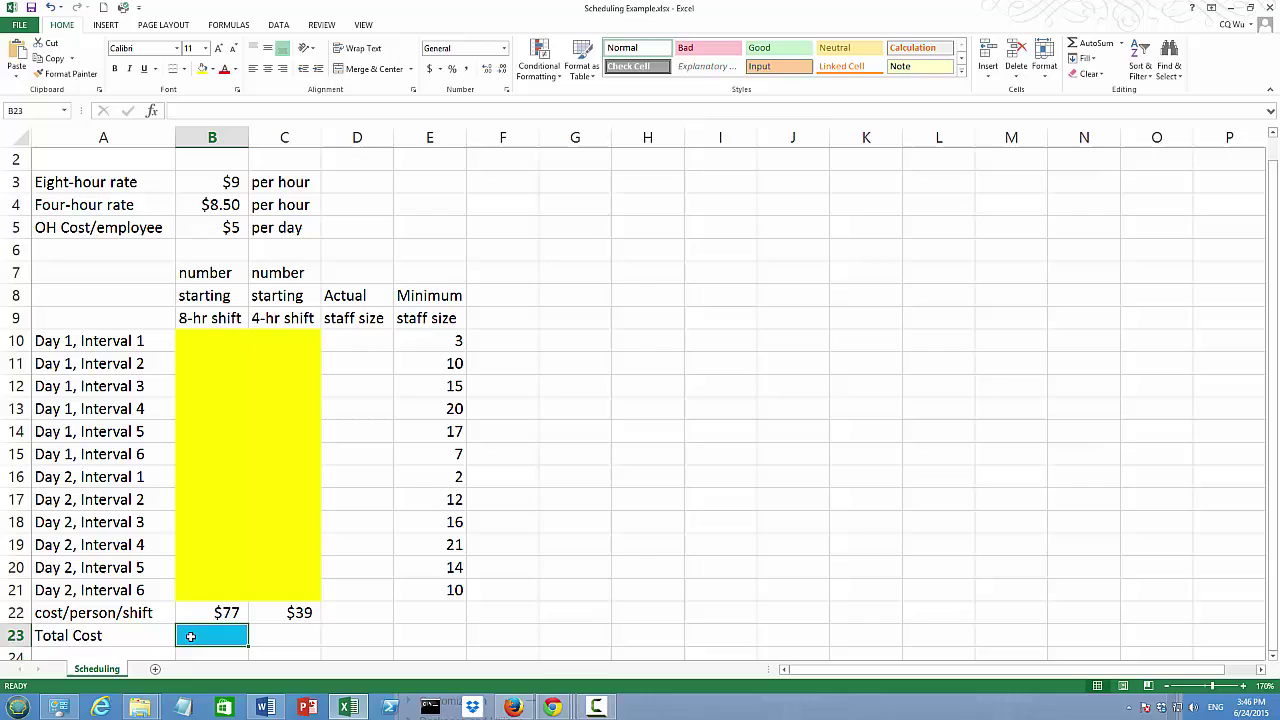
type("=")
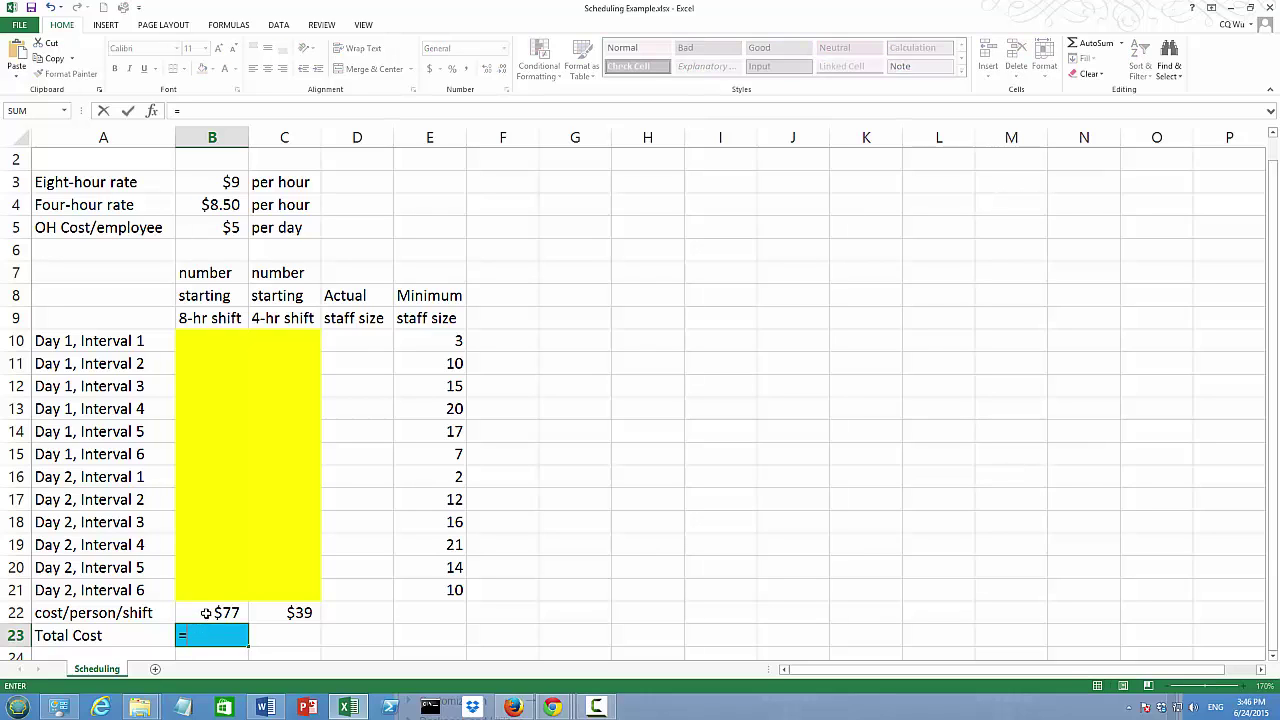
left_click(205, 613)
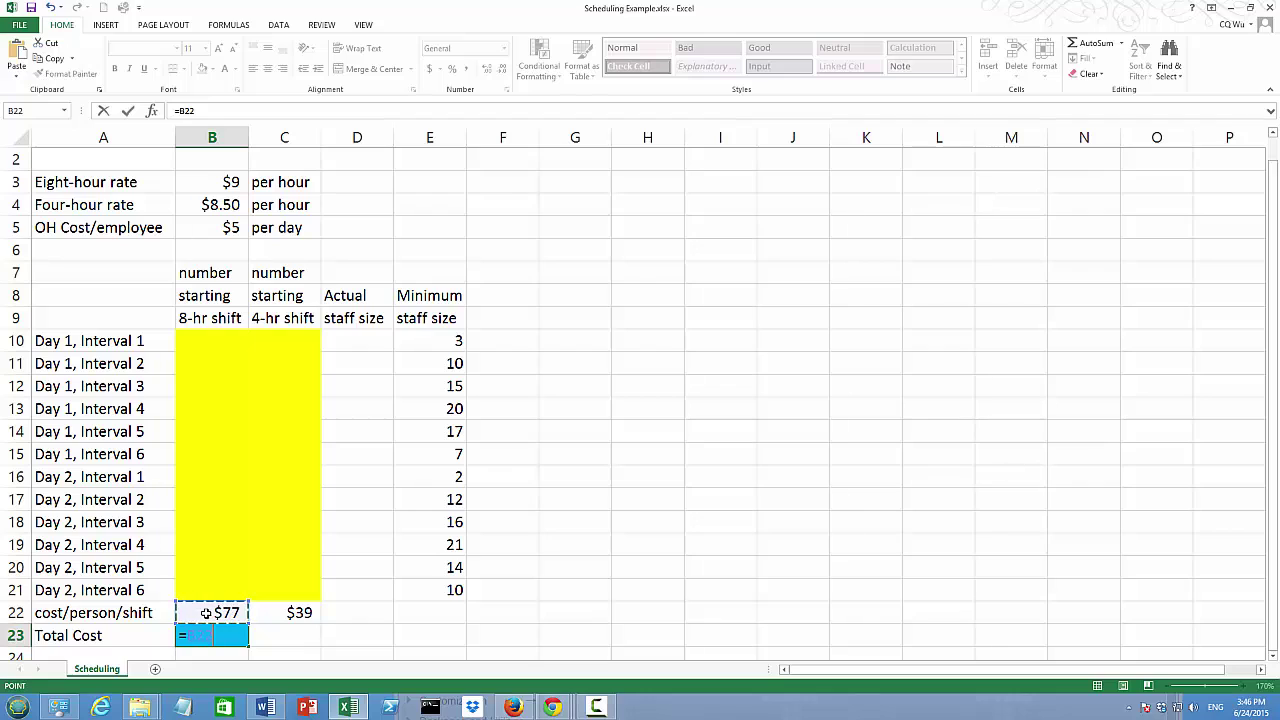
type("*su")
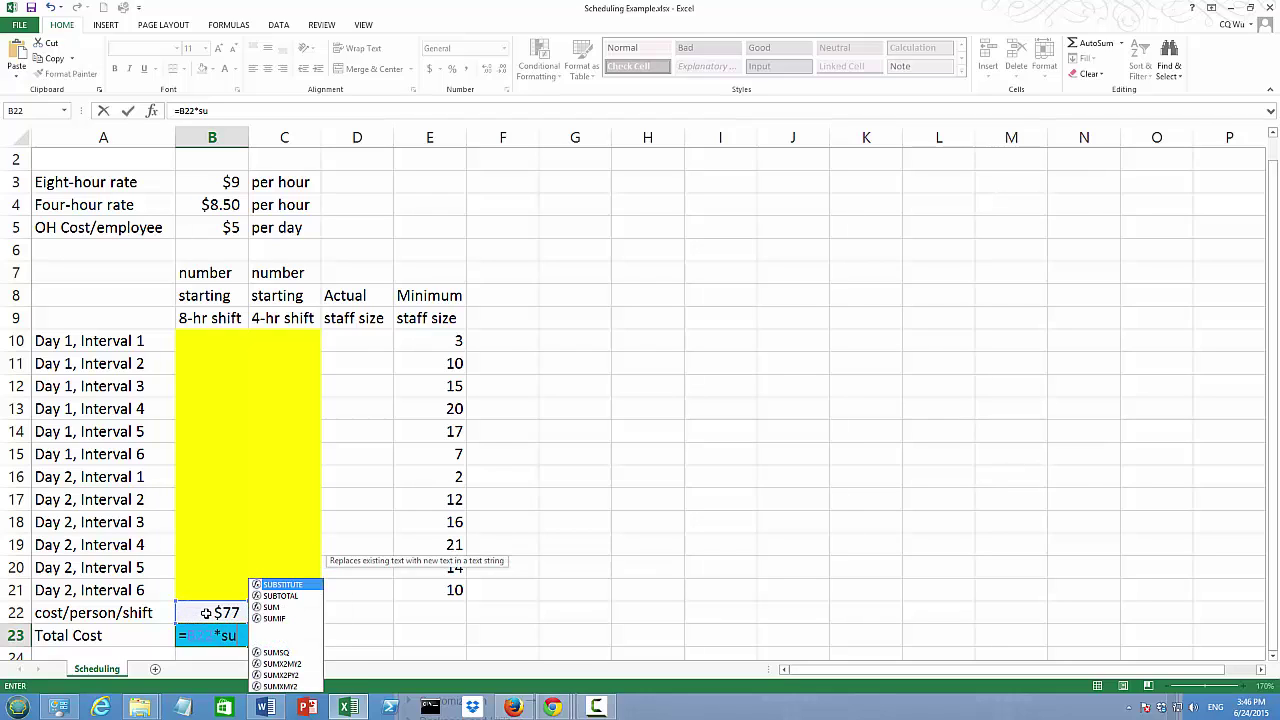
type("m(")
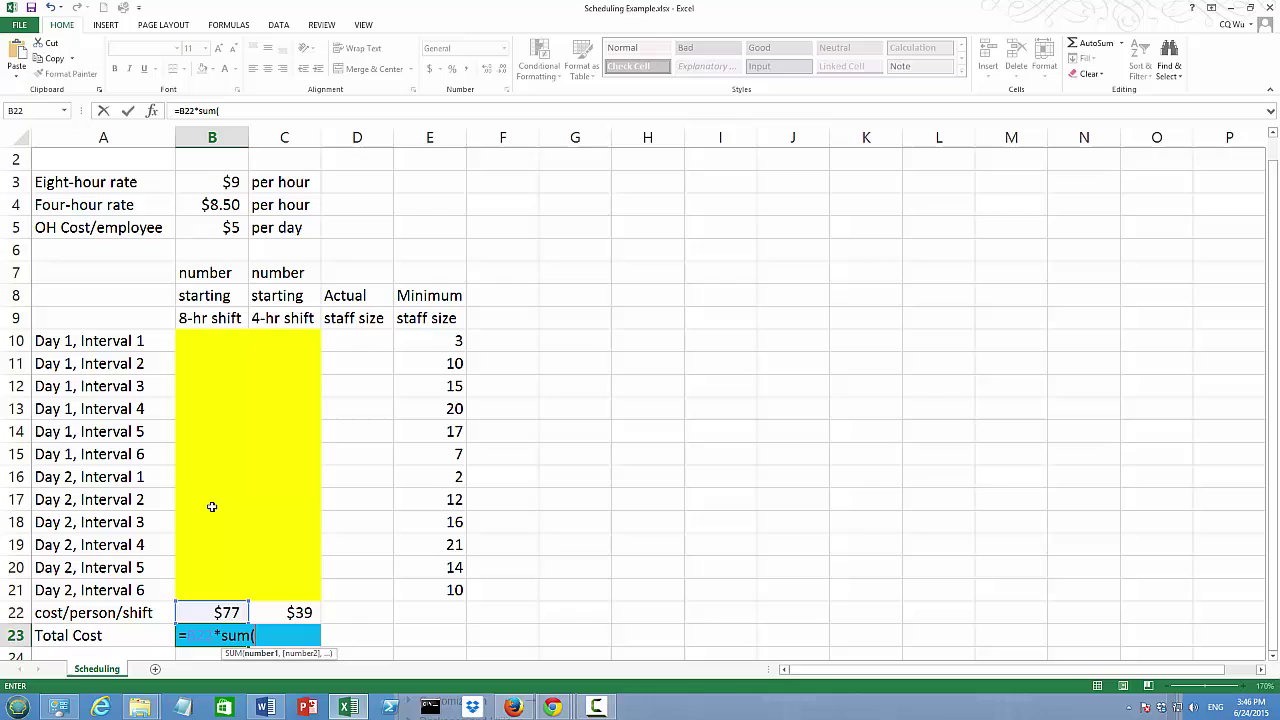
left_click_drag(216, 340, 194, 586)
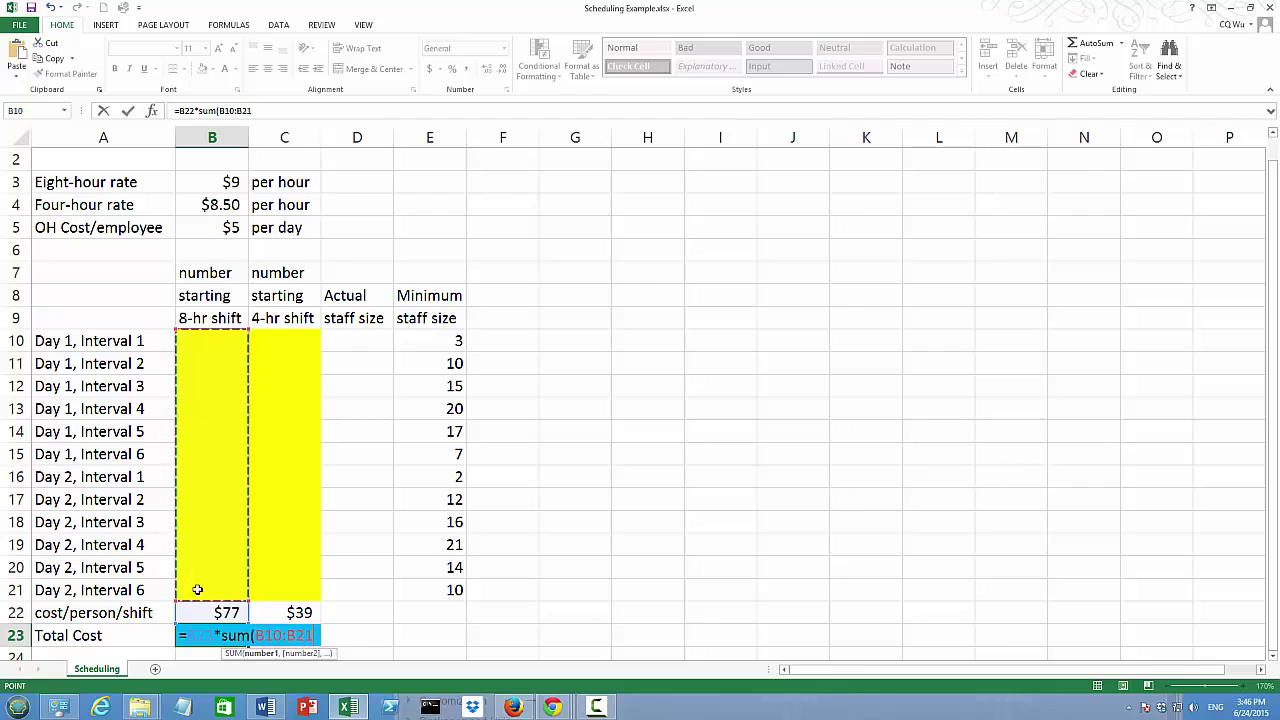
type(")+")
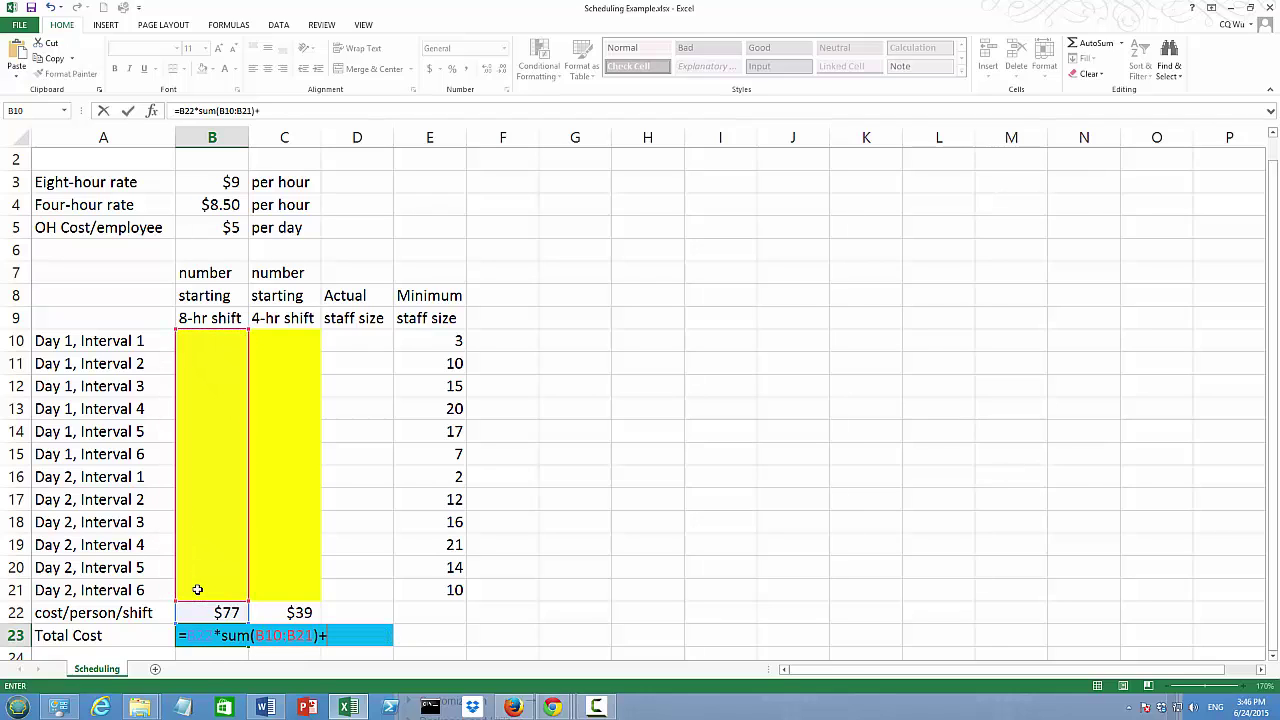
left_click(290, 612)
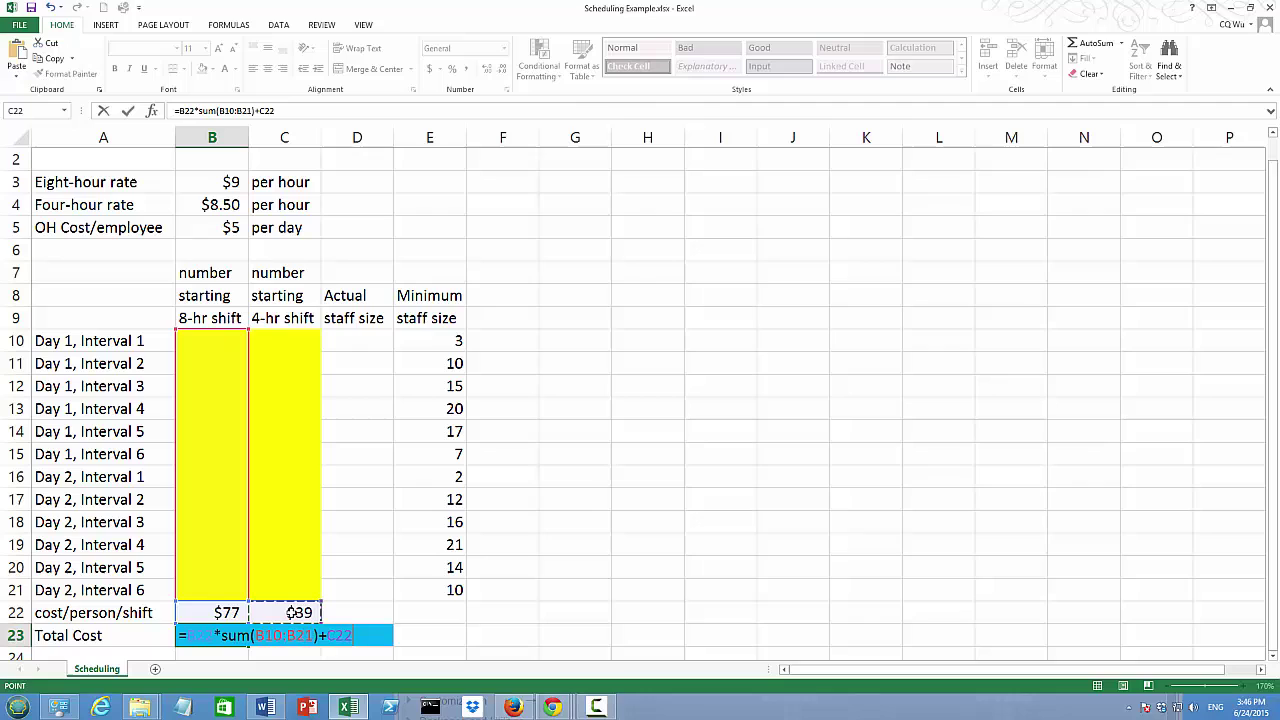
type("*sum")
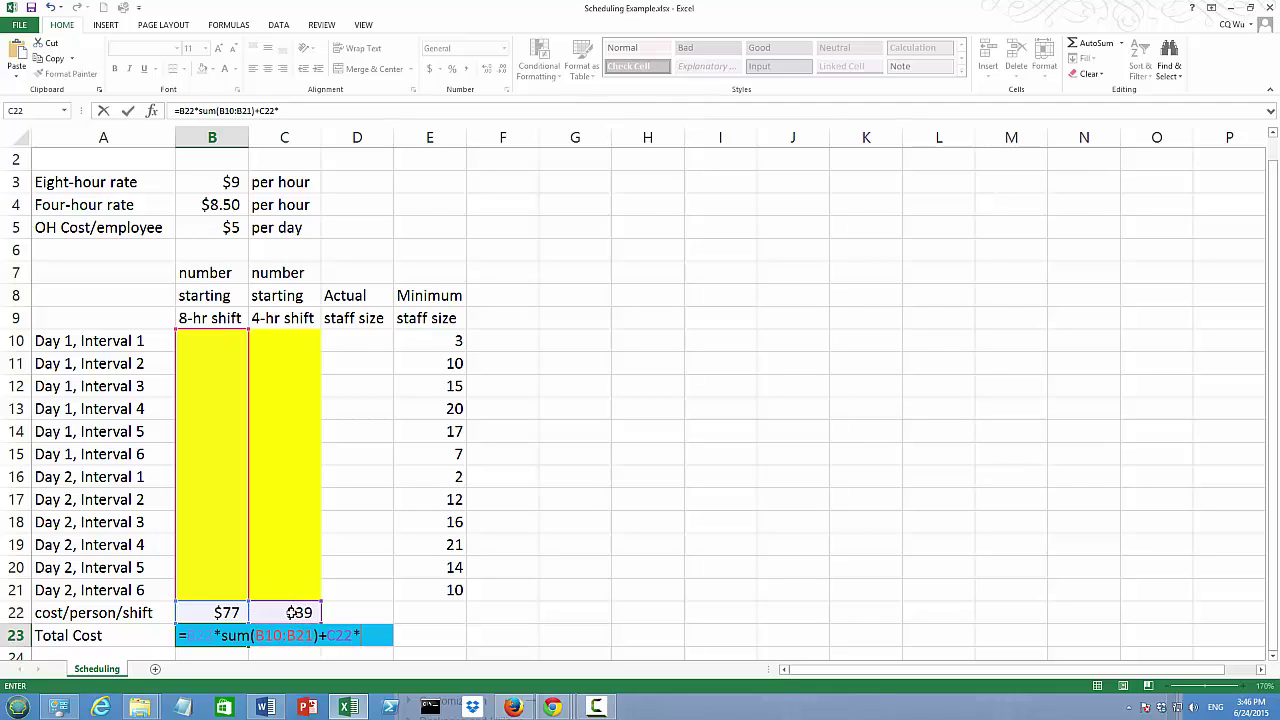
type("(")
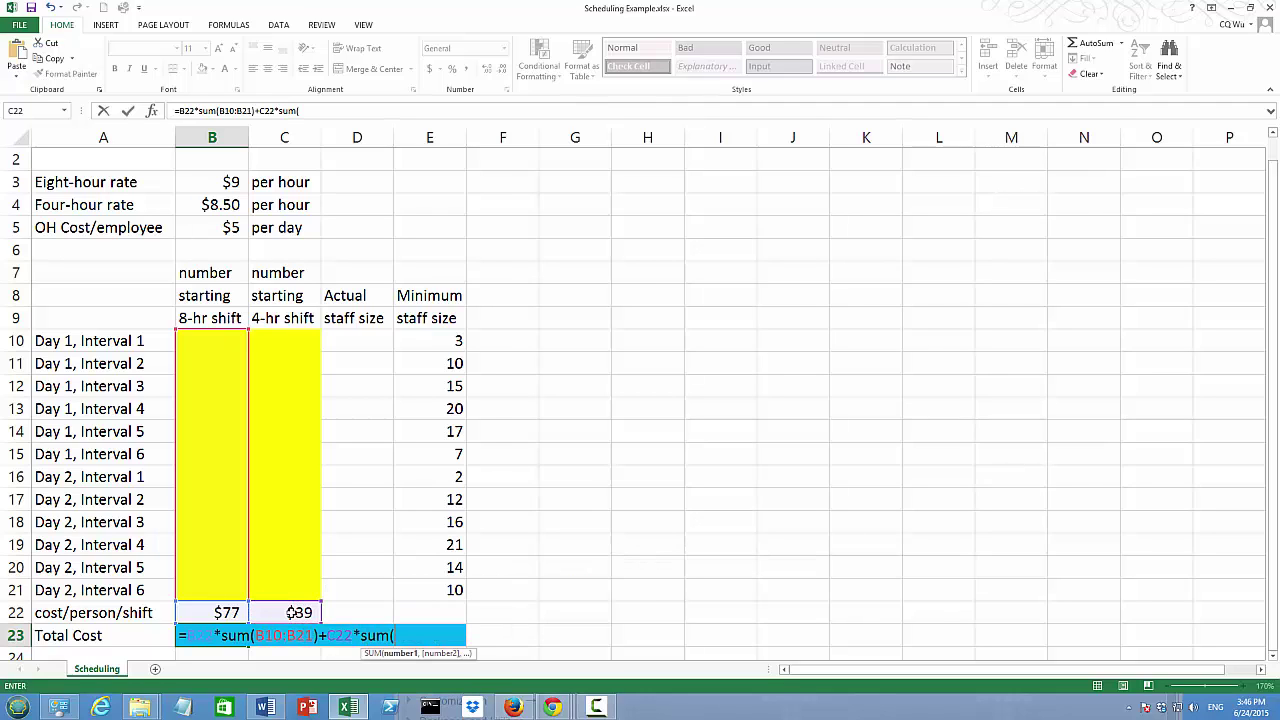
left_click_drag(290, 341, 300, 588)
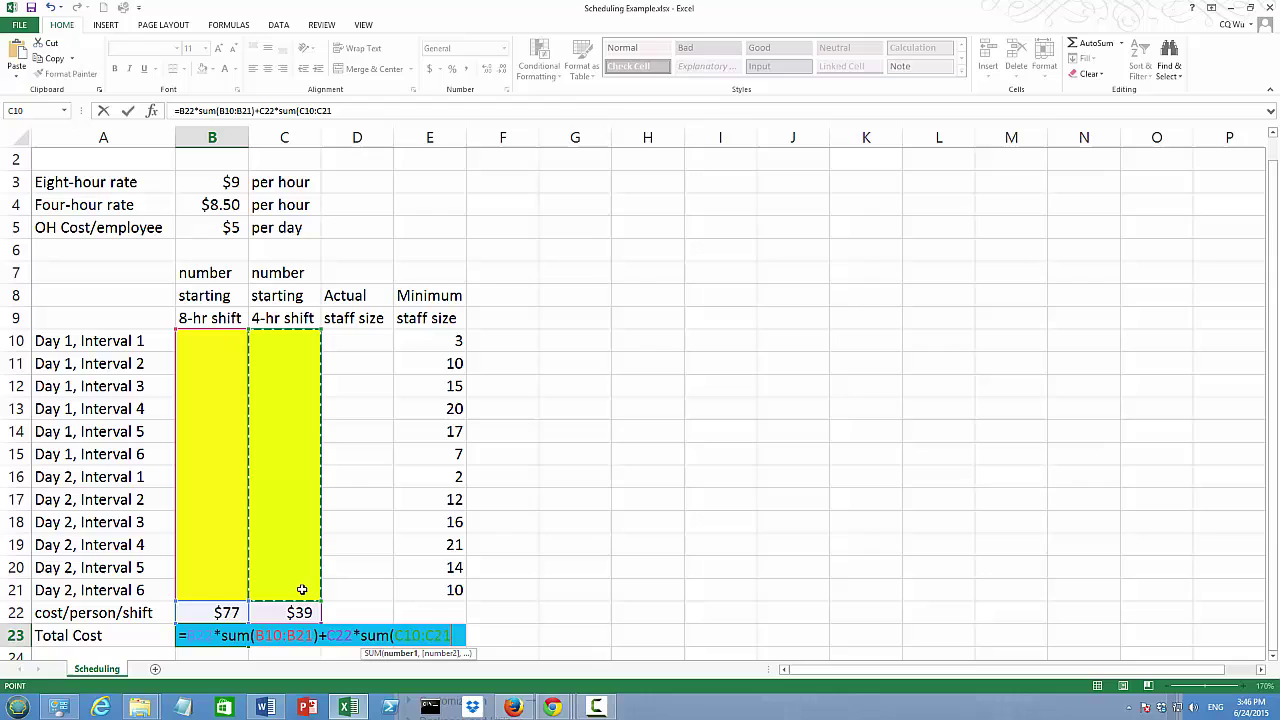
type(")")
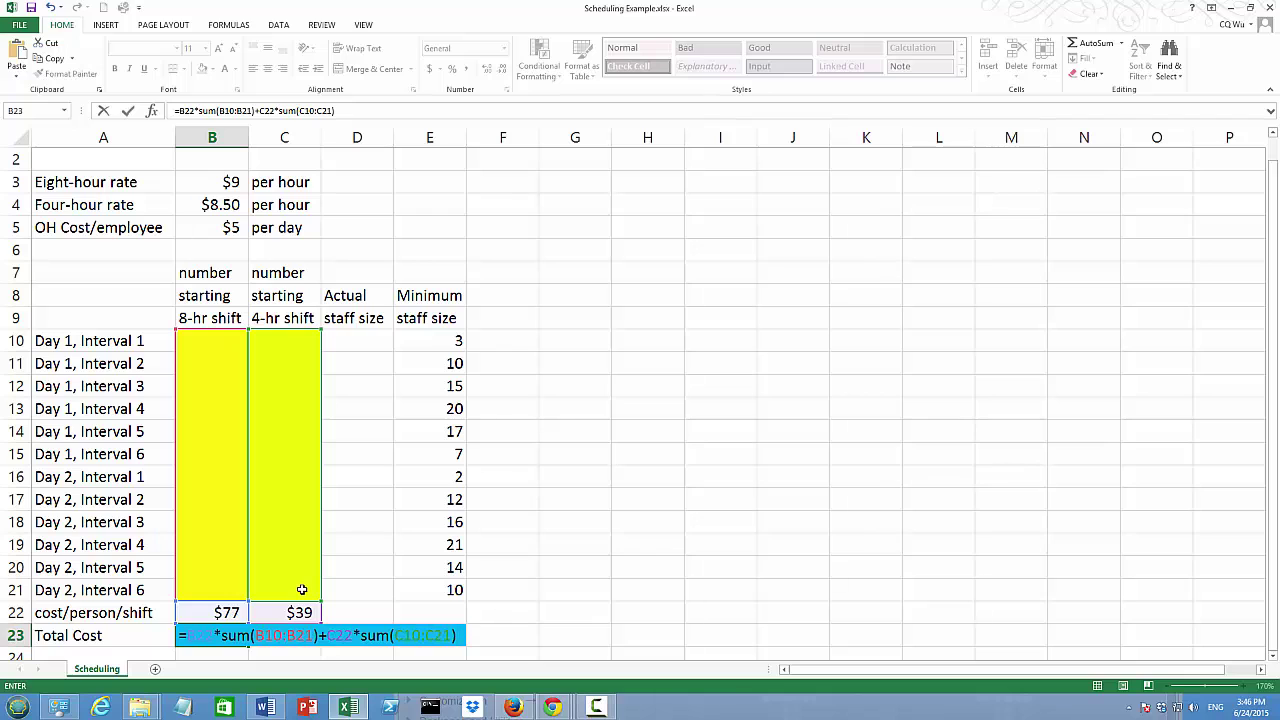
key("Return")
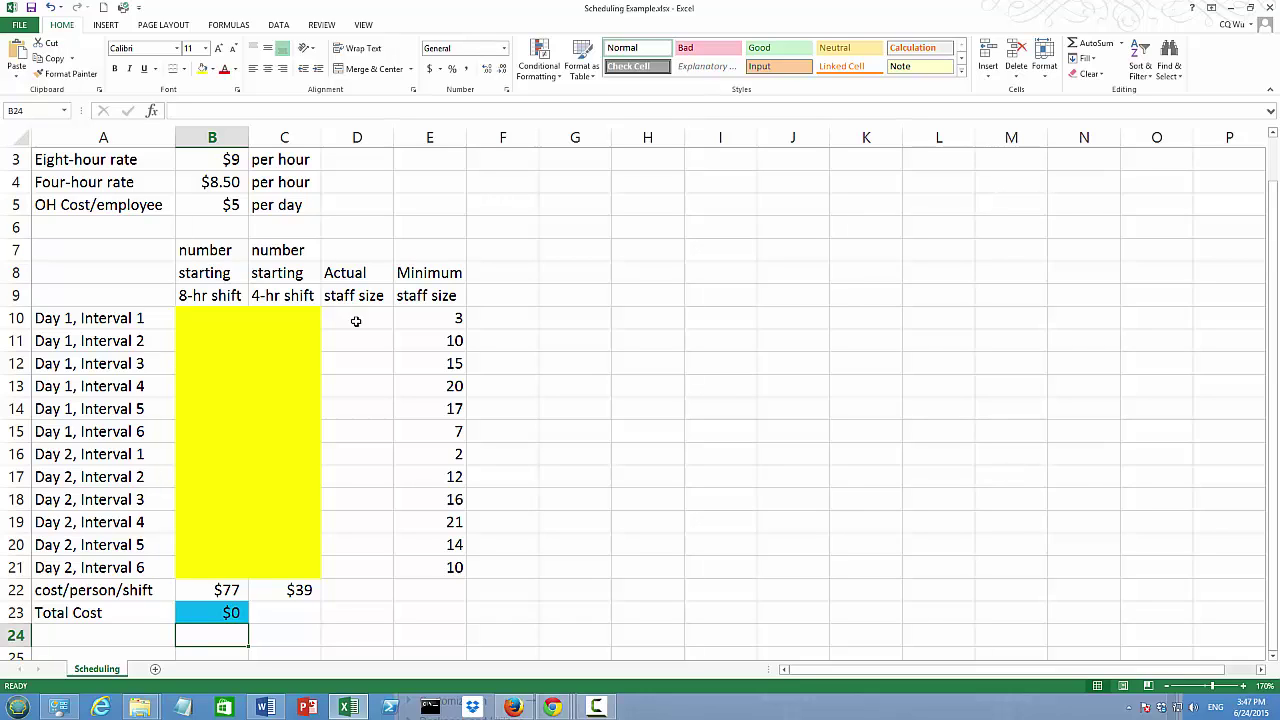
Build D10's actual staff size formula as =B10+B21+C10.
left_click(354, 316)
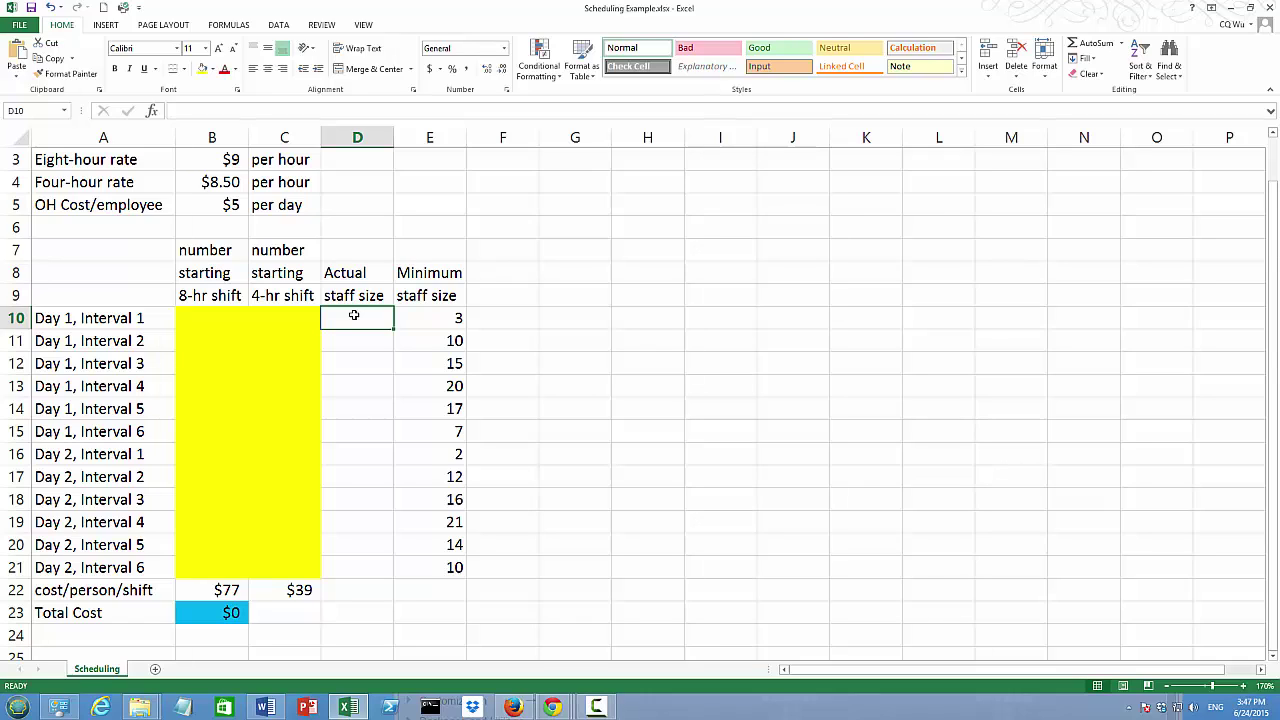
type("=")
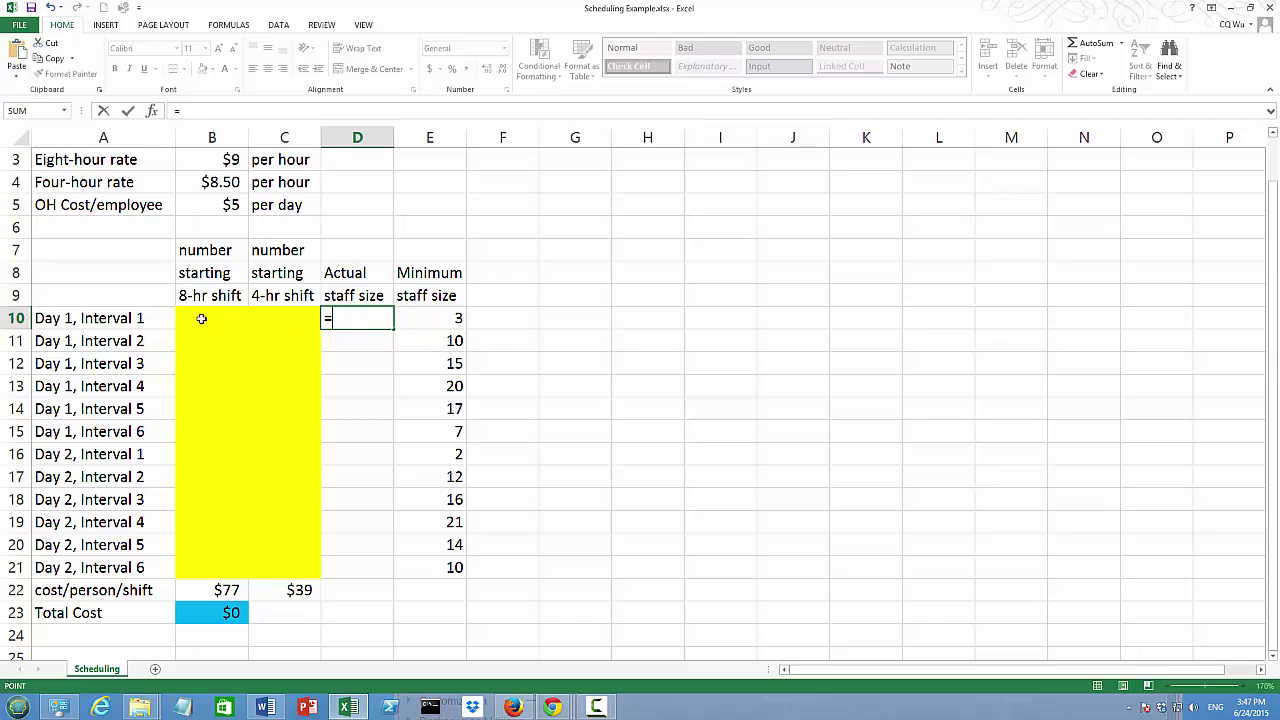
left_click(203, 321)
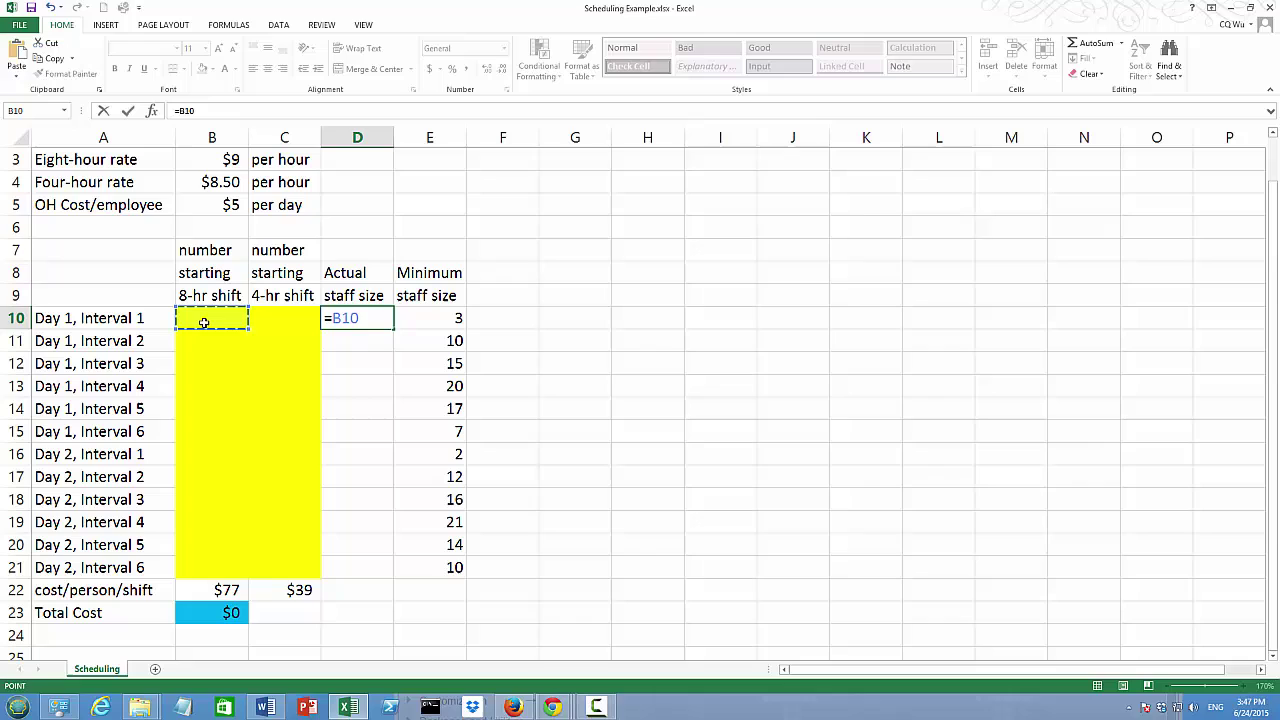
type("+")
left_click(192, 570)
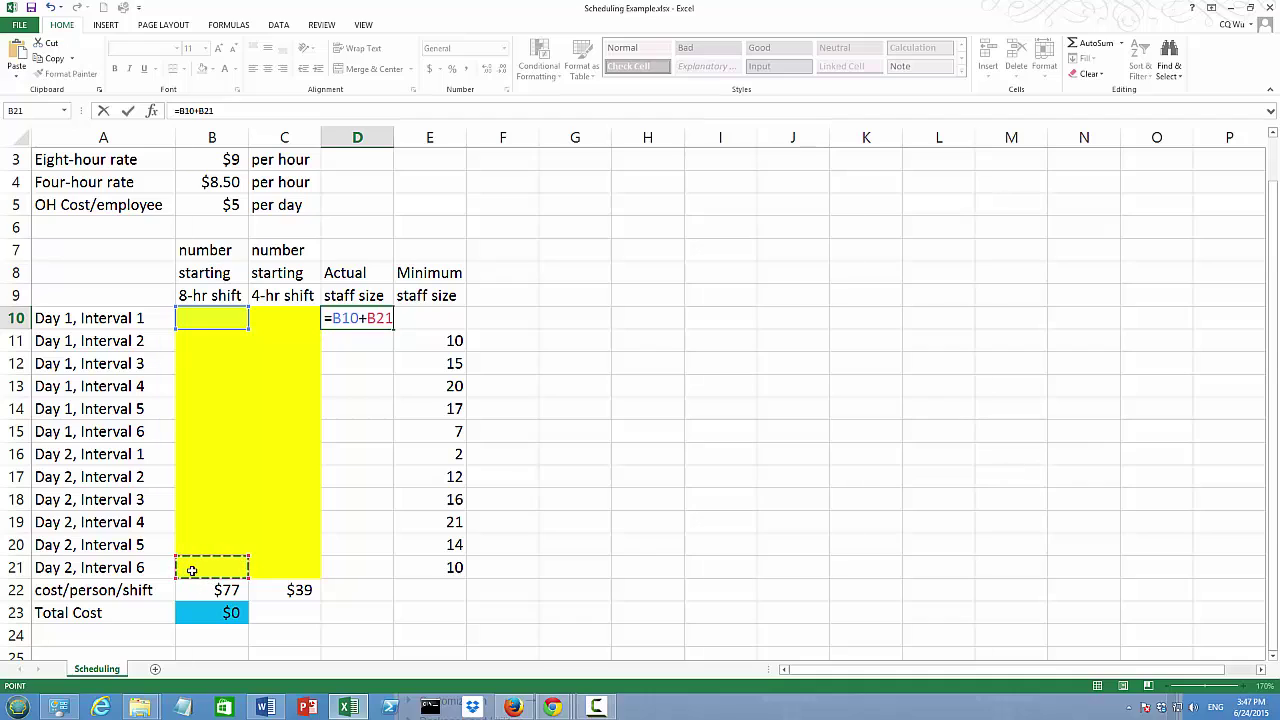
type("+")
left_click(278, 317)
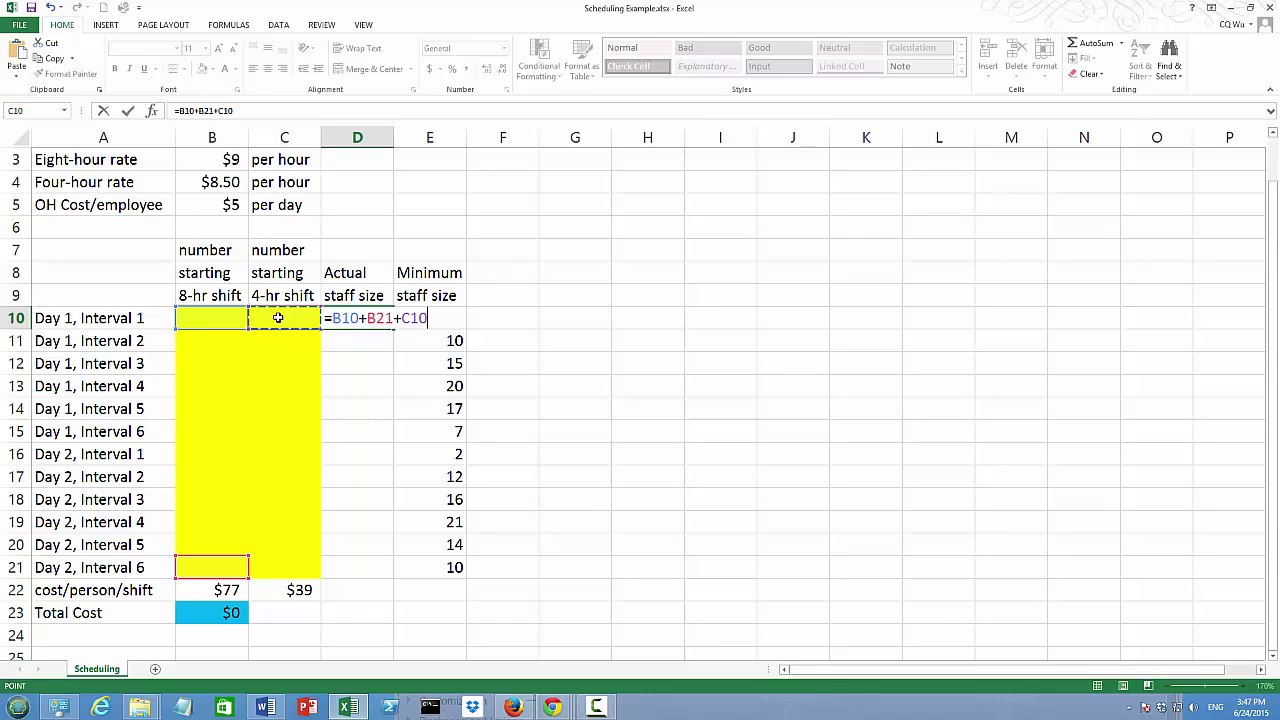
Commit D10's formula and enter =B11+B10+C11 in D11.
key("Return")
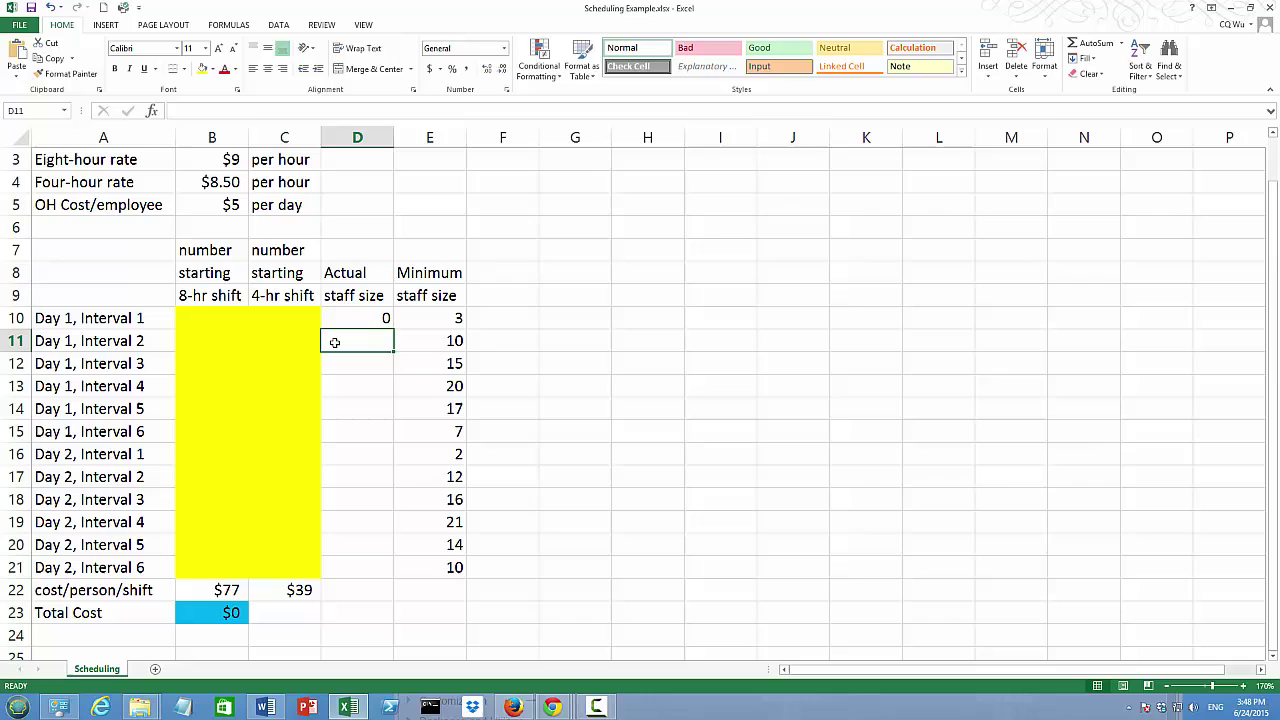
type("=")
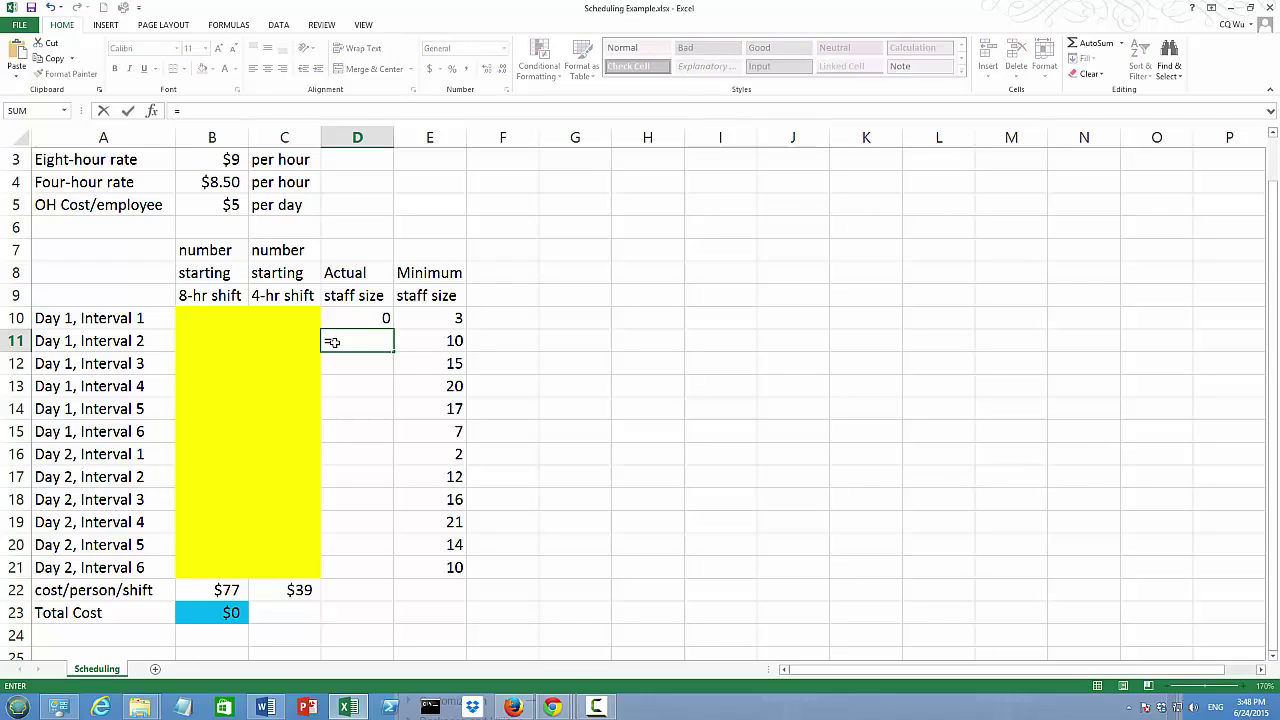
left_click(196, 343)
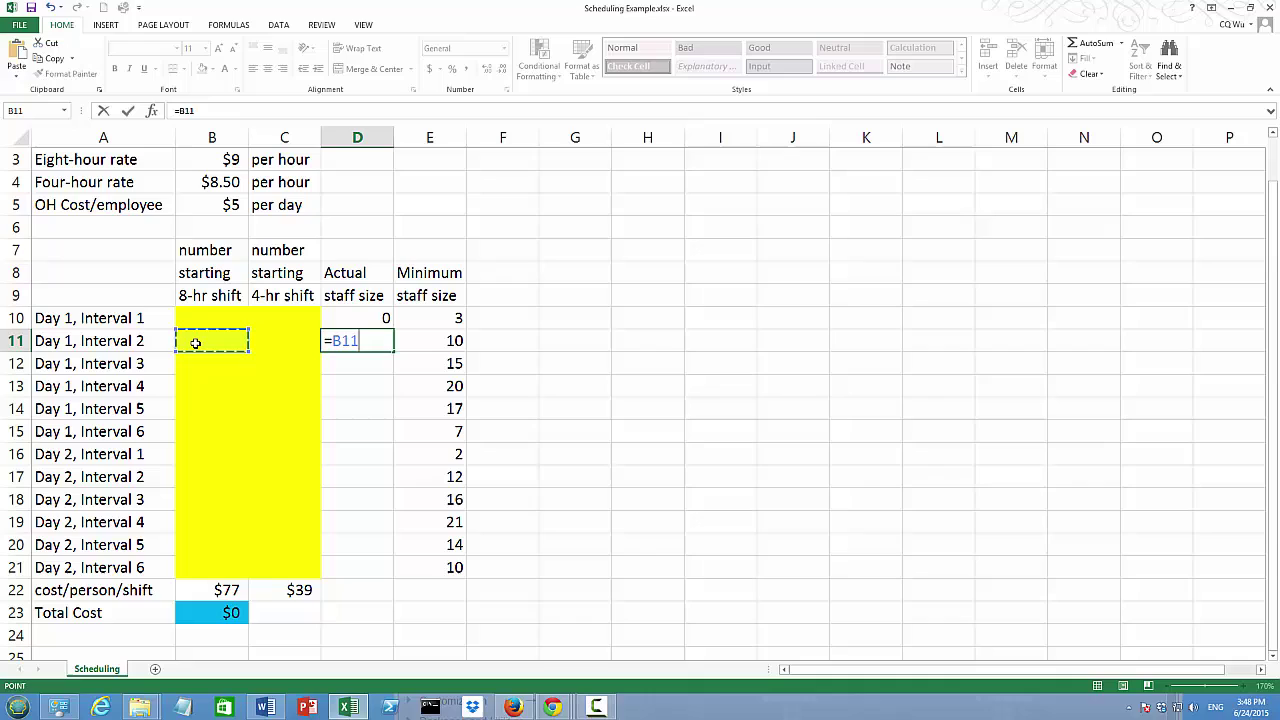
type("+")
left_click(196, 316)
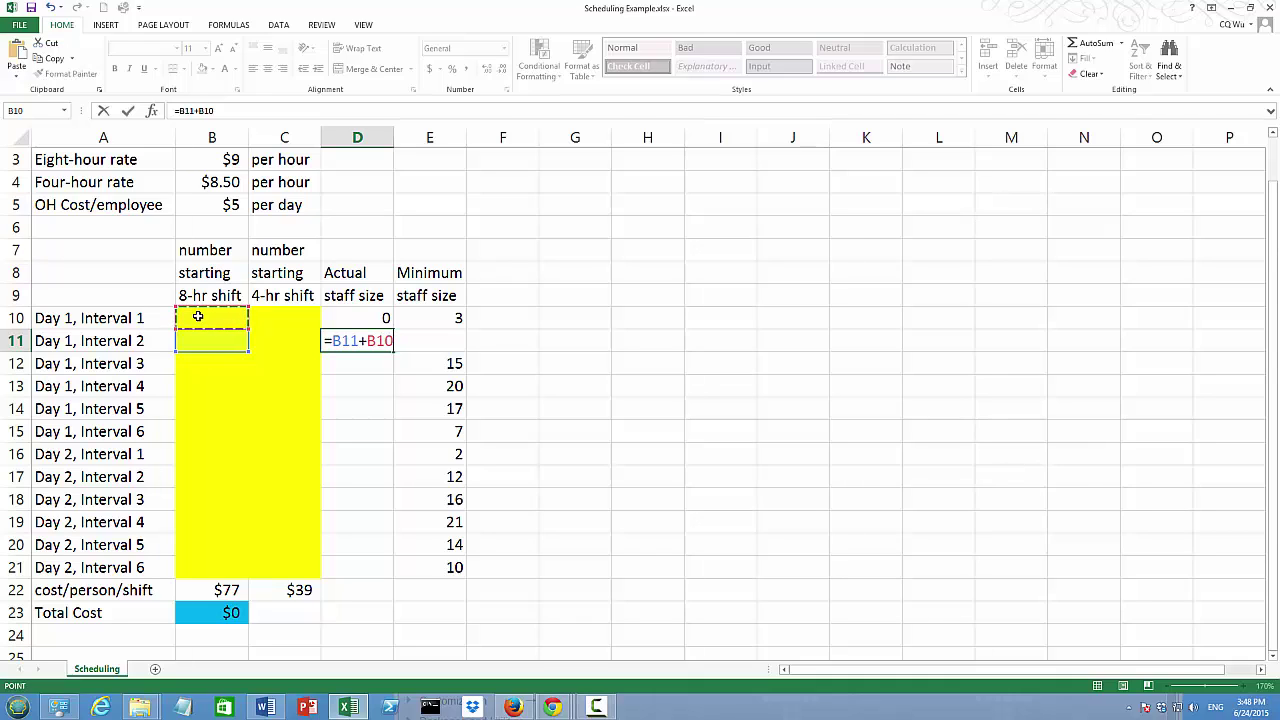
type("+")
left_click(270, 342)
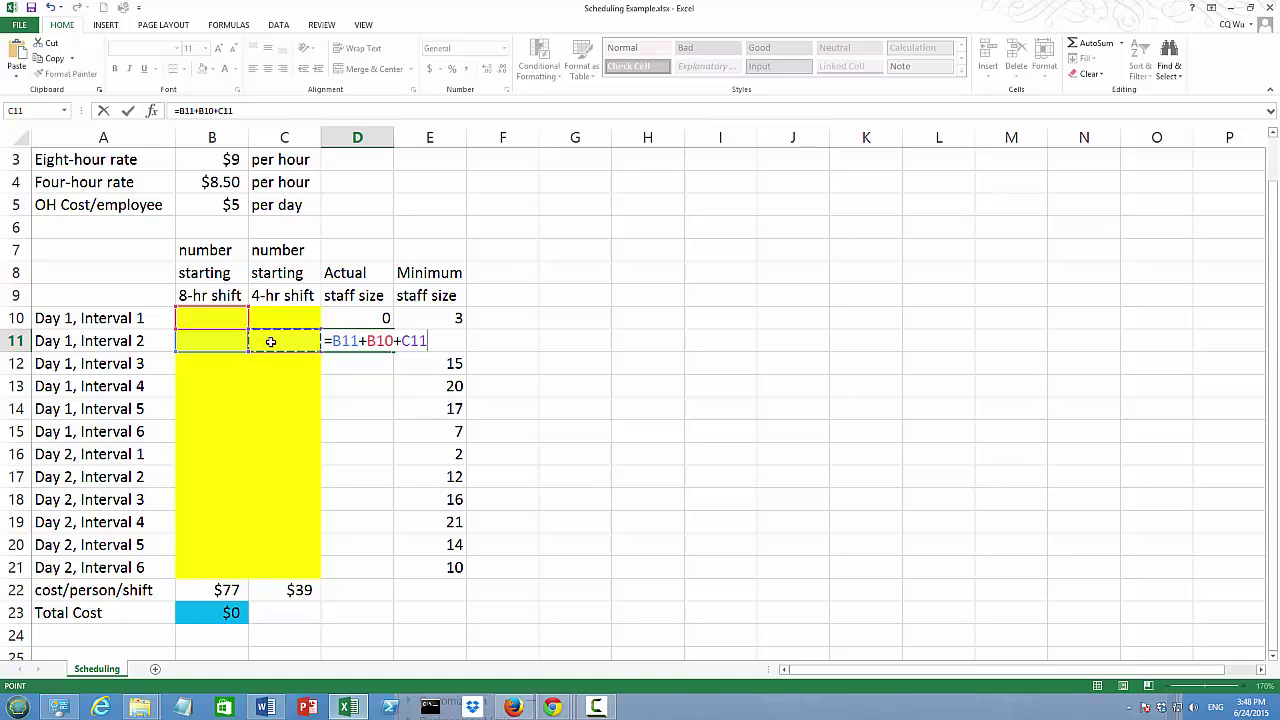
key("Return")
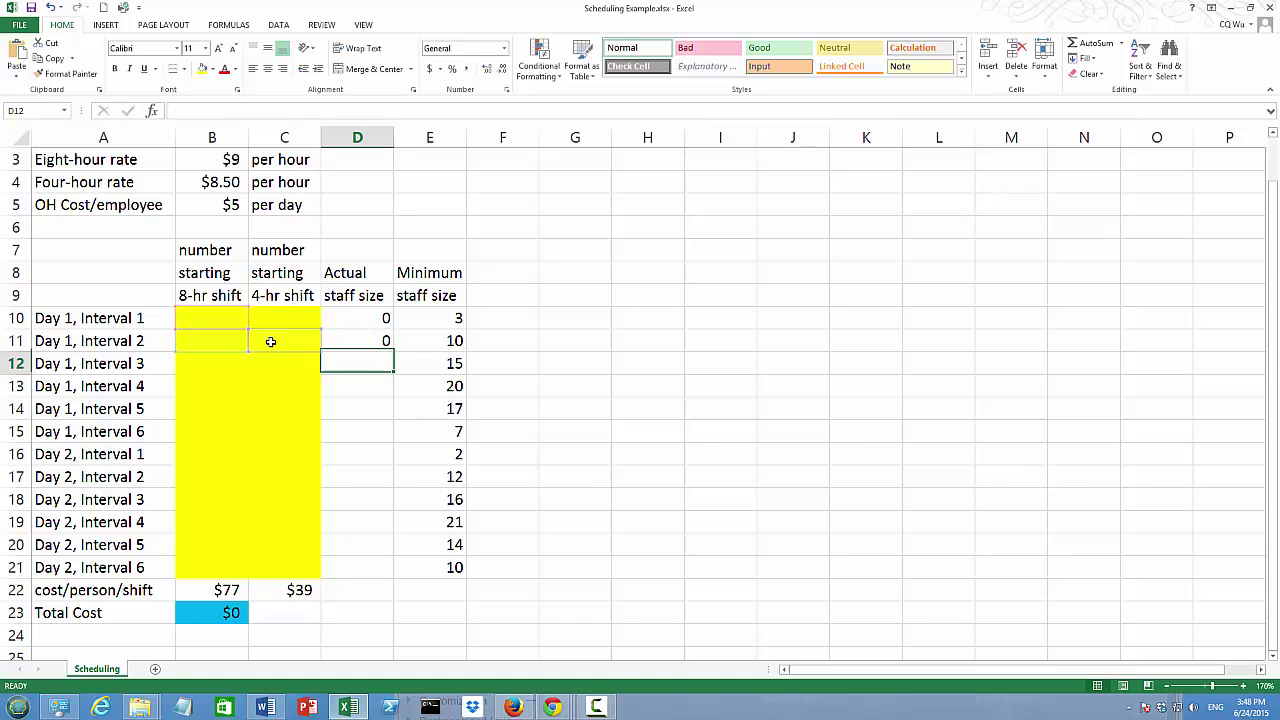
Fill the D11 formula down through D21.
left_click(346, 340)
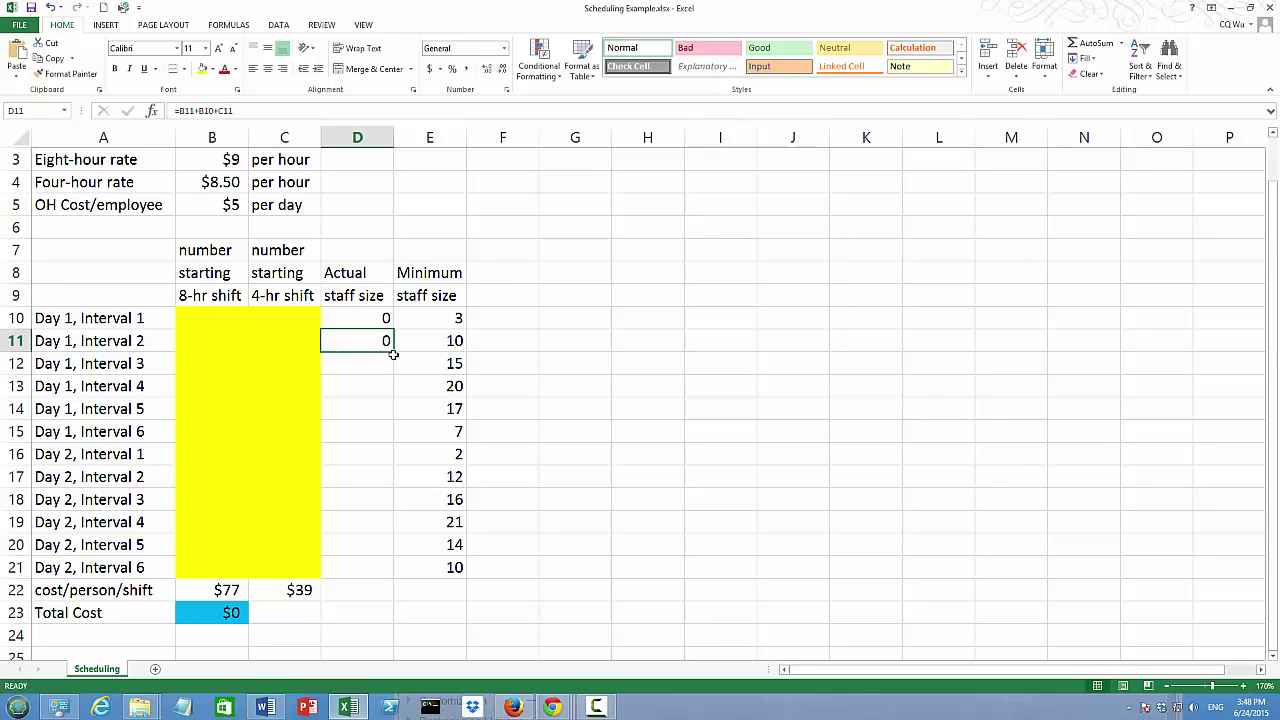
left_click_drag(393, 353, 391, 578)
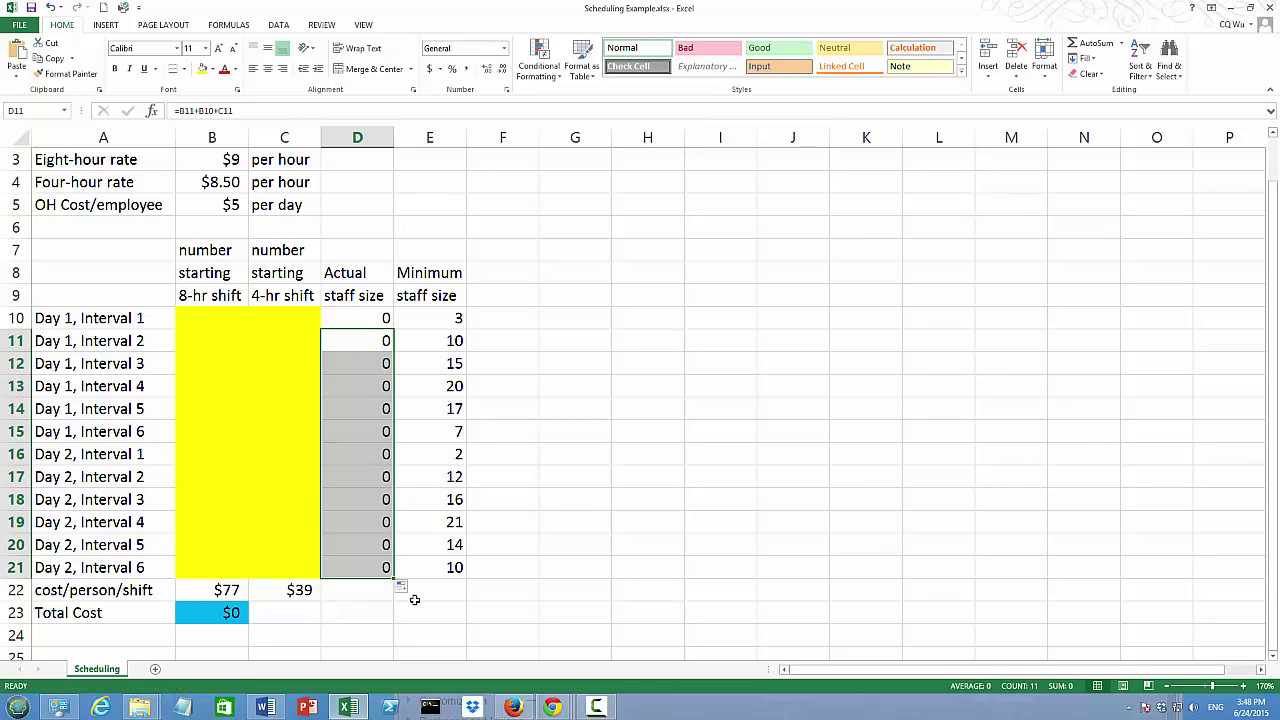
left_click(414, 599)
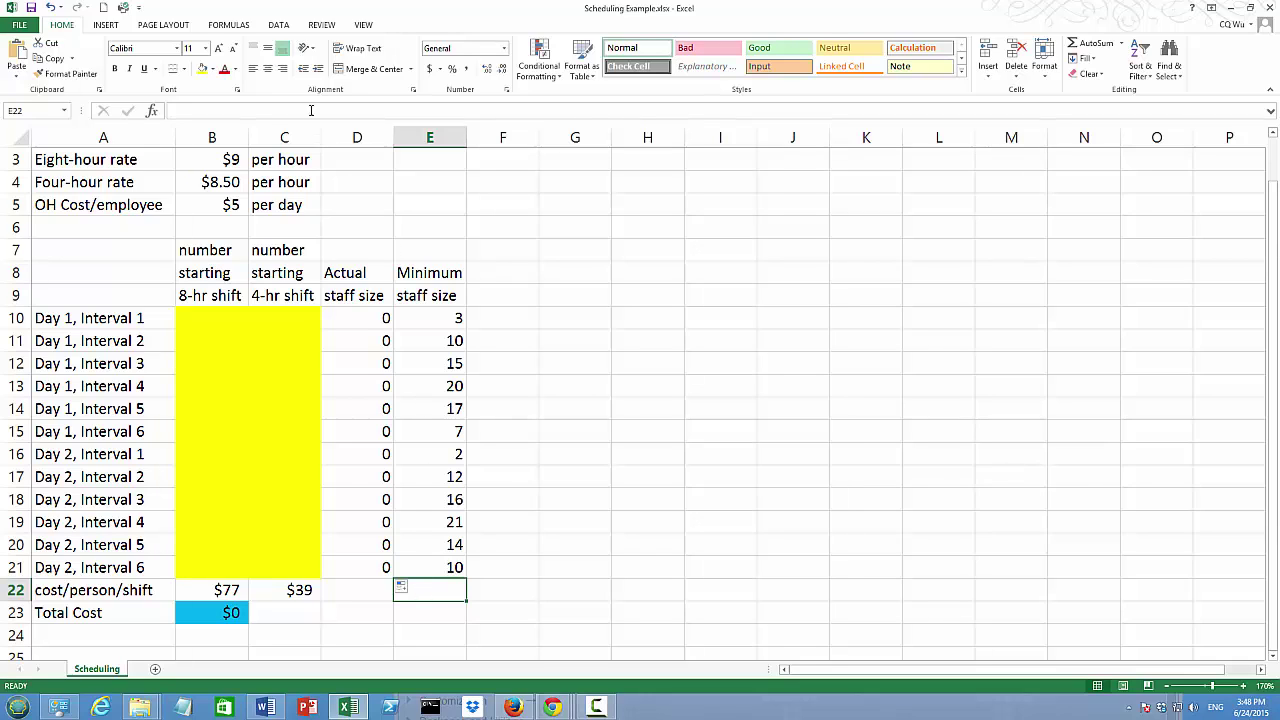
In Solver, set objective $B$23 to Min with variable cells $B$10:$C$21.
left_click(278, 24)
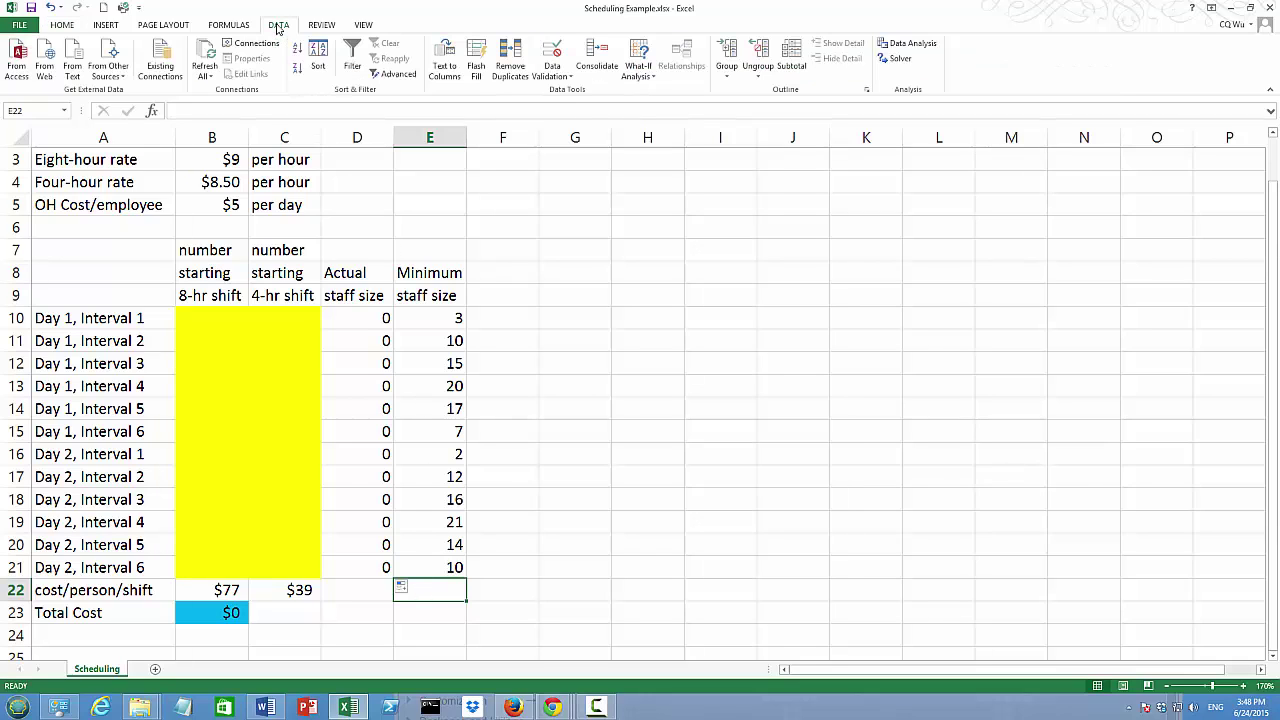
left_click(898, 58)
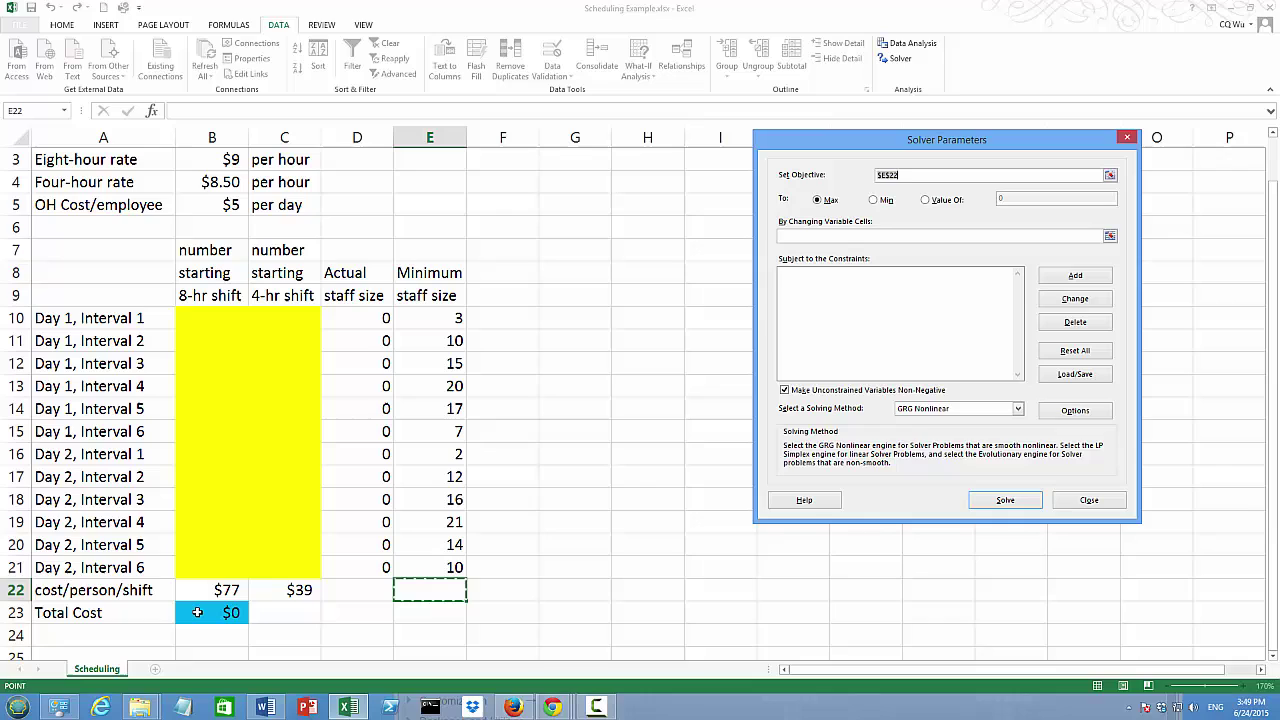
left_click(197, 612)
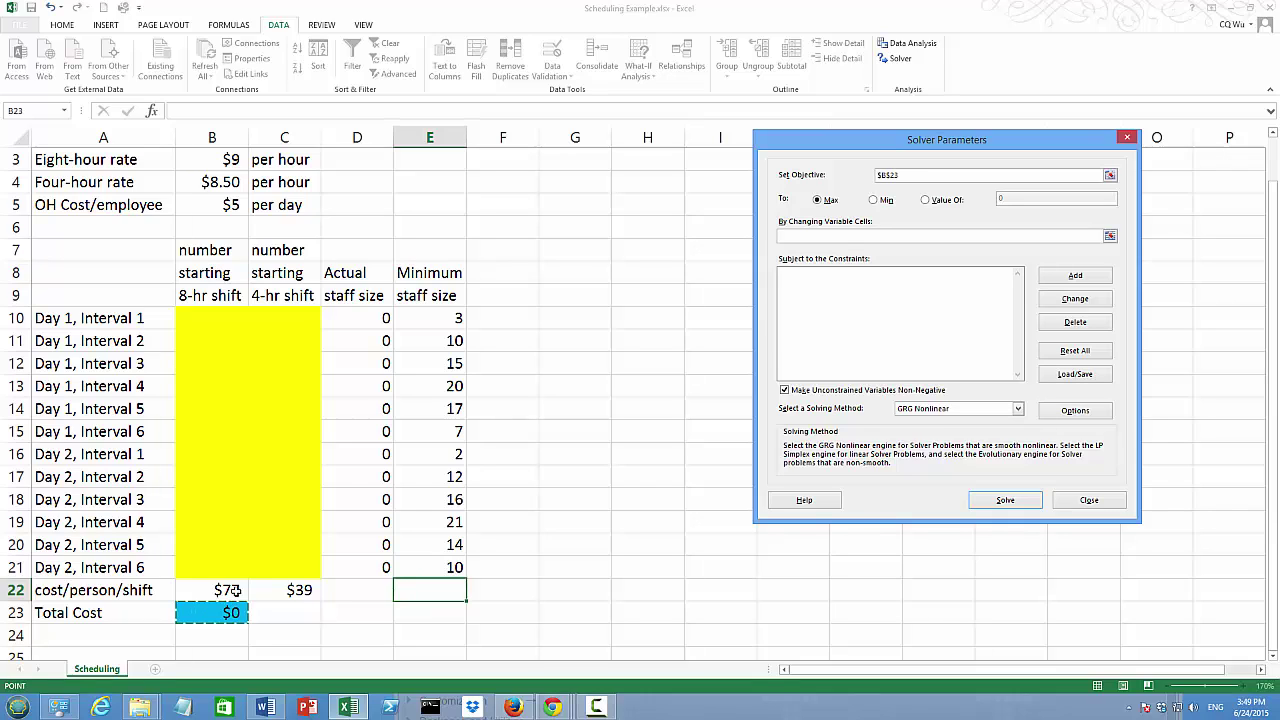
left_click(874, 200)
left_click(827, 236)
left_click(199, 314)
left_click_drag(199, 314, 298, 564)
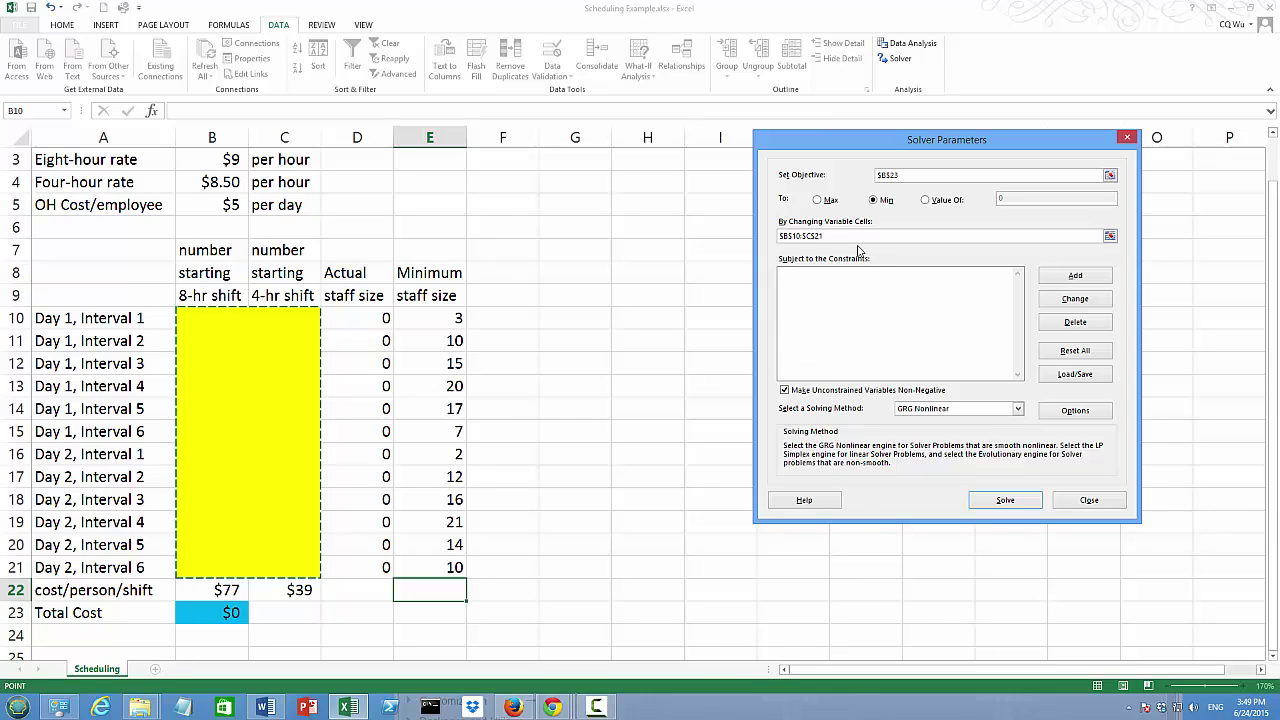
Add the Solver constraint $D$10:$D$21 >= $E$10:$E$21.
left_click(1075, 276)
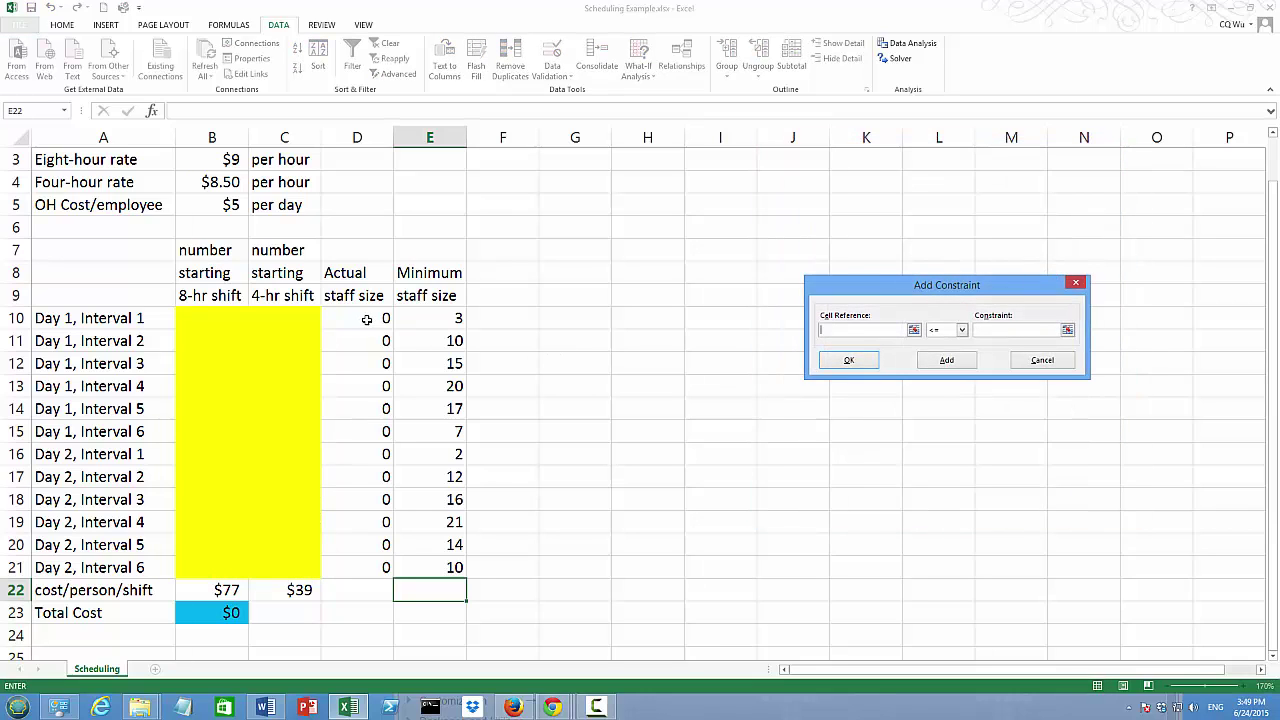
left_click_drag(362, 316, 355, 567)
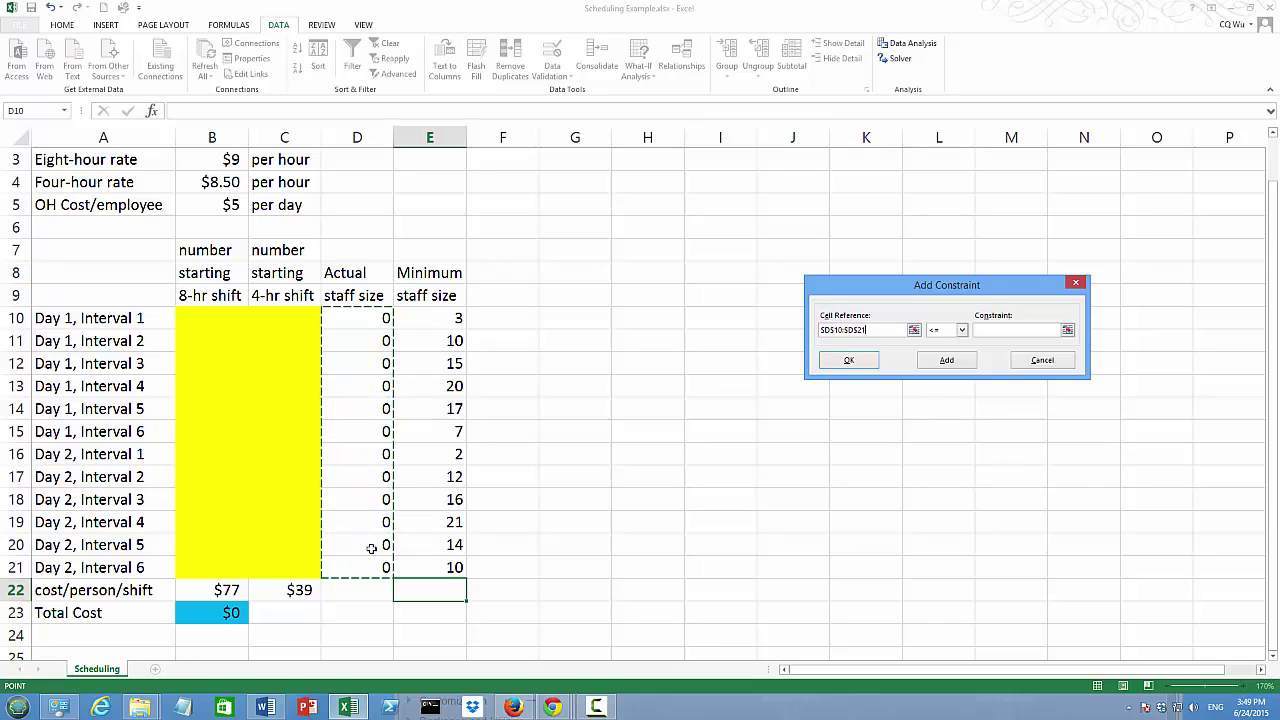
left_click(962, 330)
left_click(950, 361)
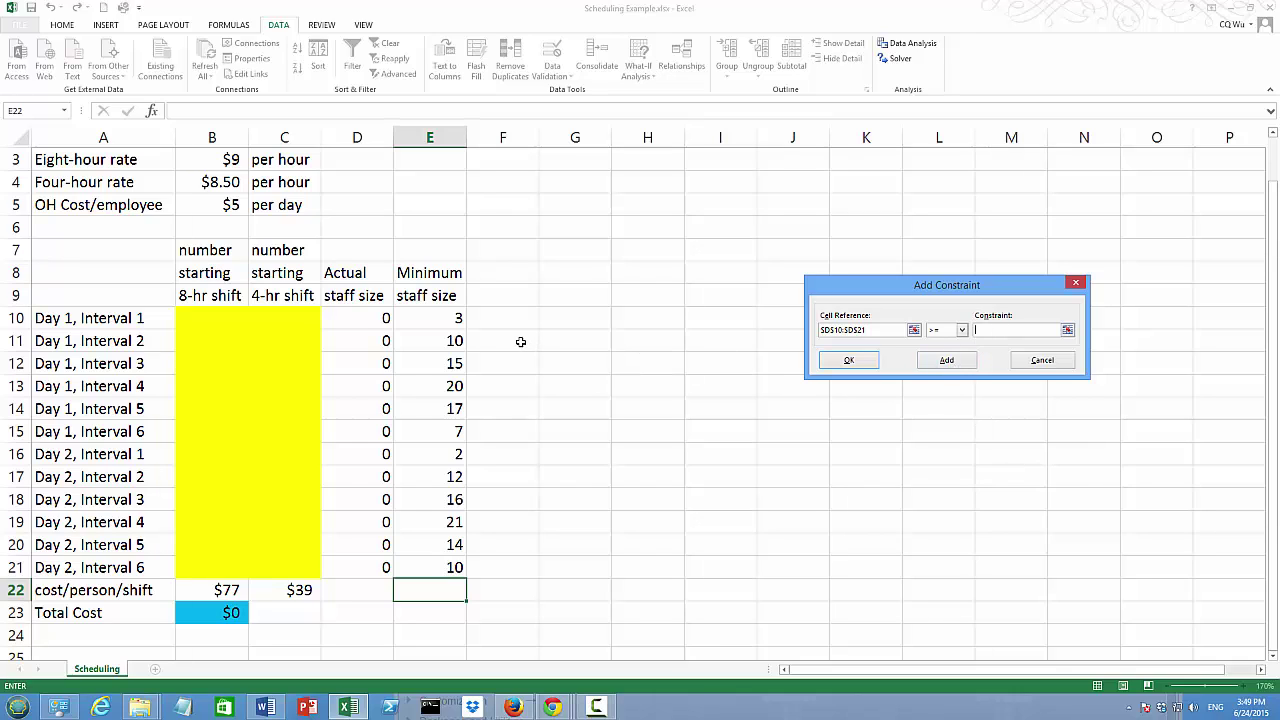
left_click_drag(427, 317, 427, 564)
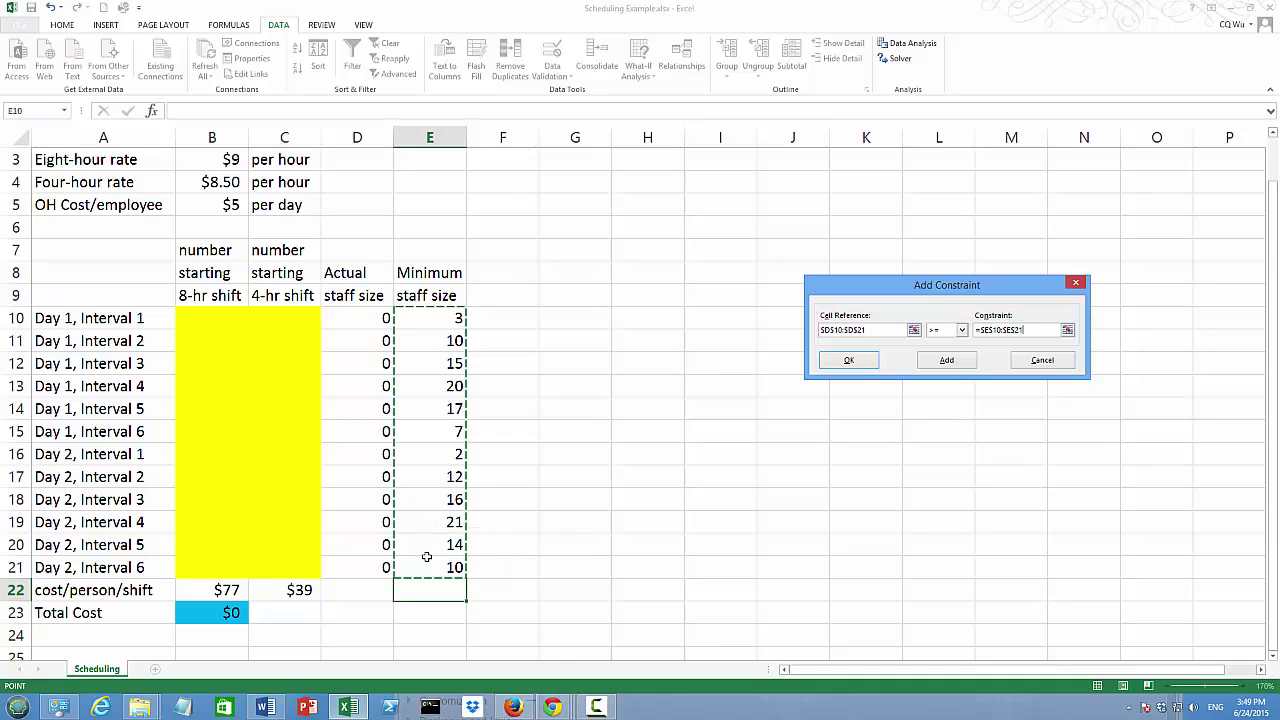
left_click(848, 360)
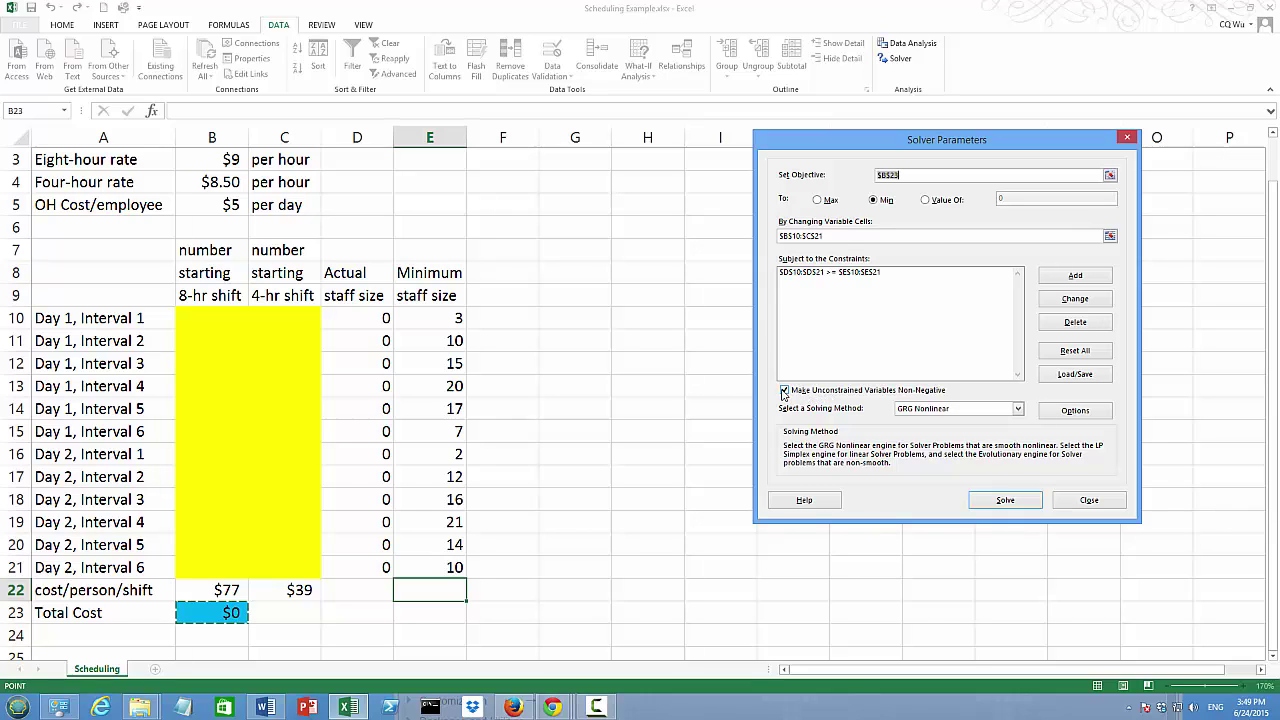
Solve with the Simplex LP method, bringing Total Cost to $5,666.
left_click(1017, 409)
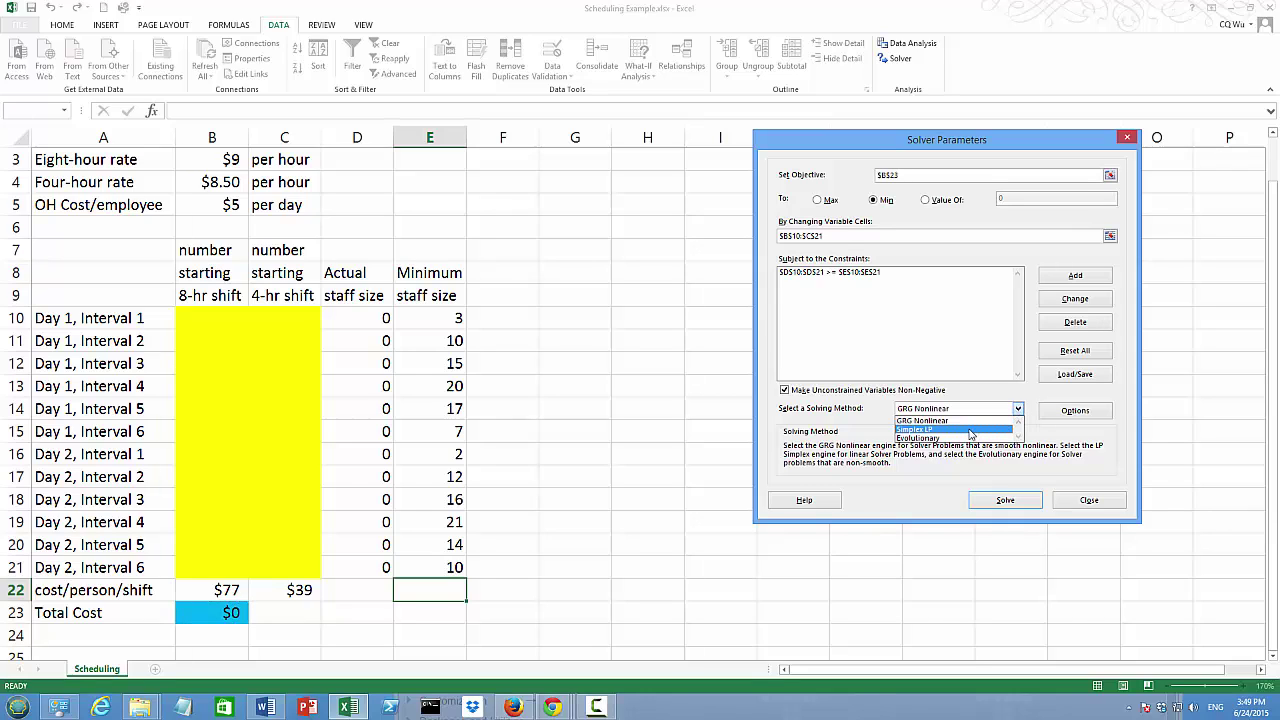
left_click(970, 431)
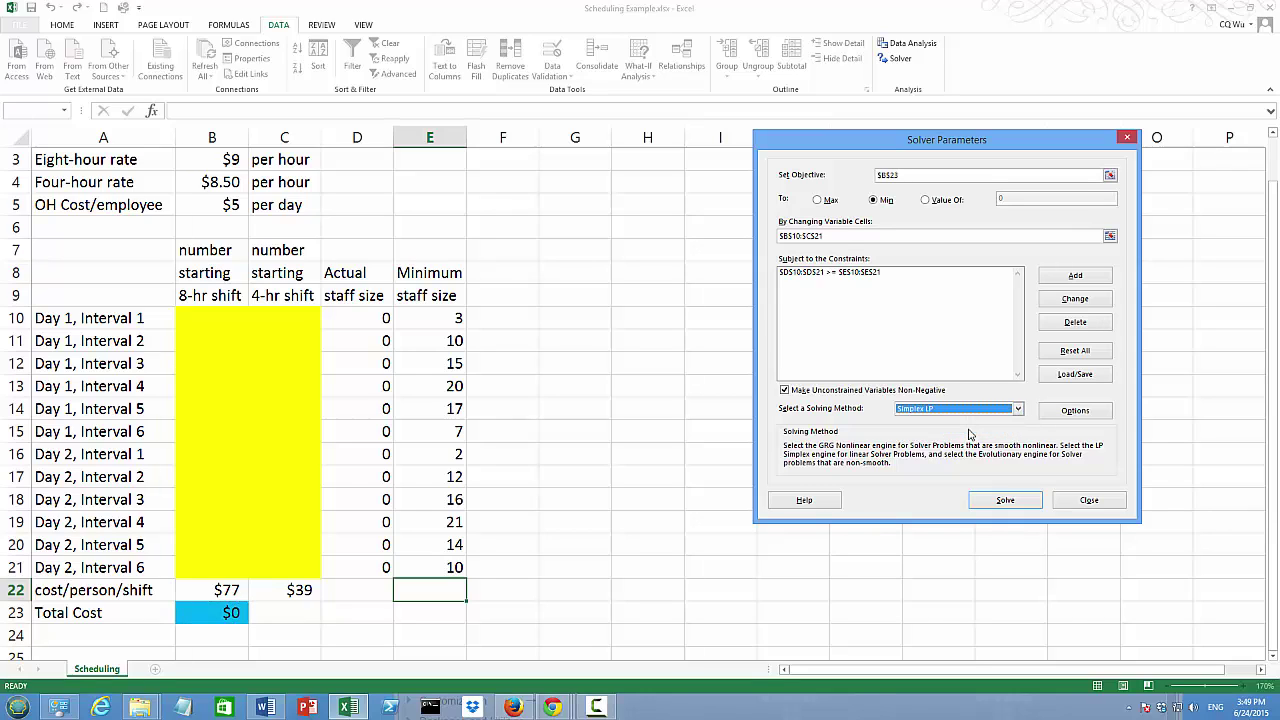
left_click(1005, 500)
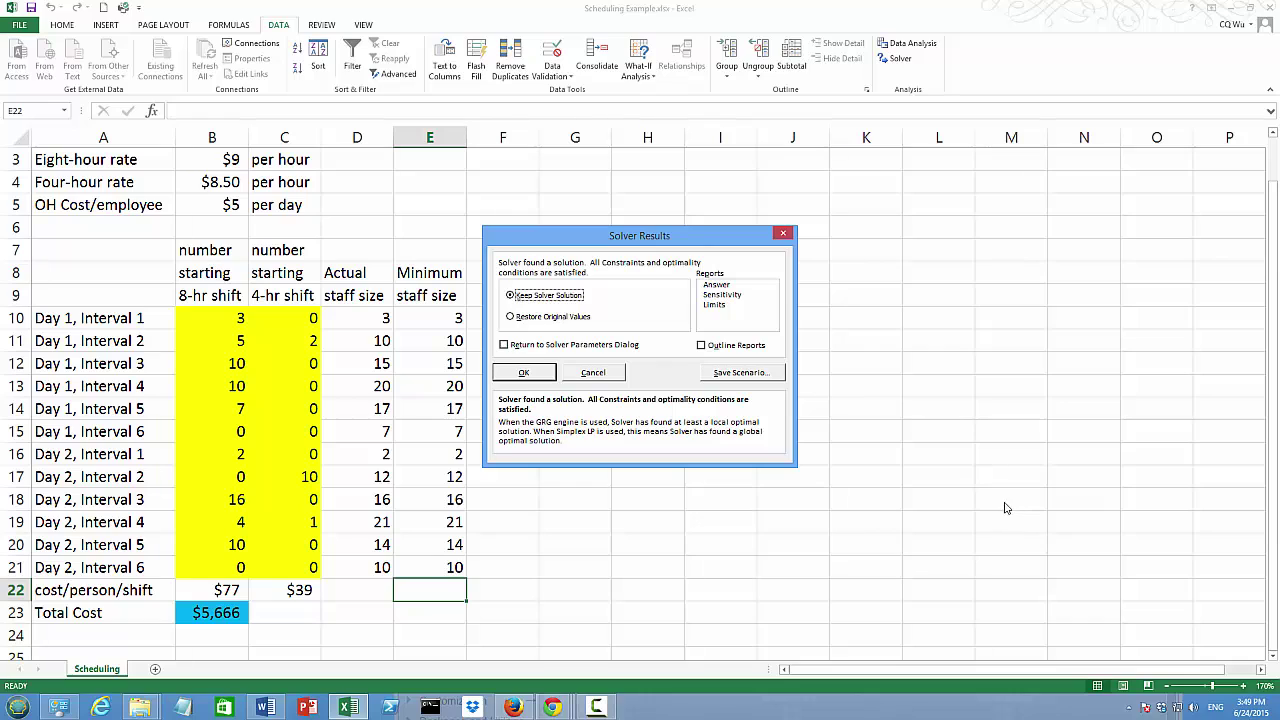
Keep the Solver solution and close the Solver Results window.
left_click(527, 373)
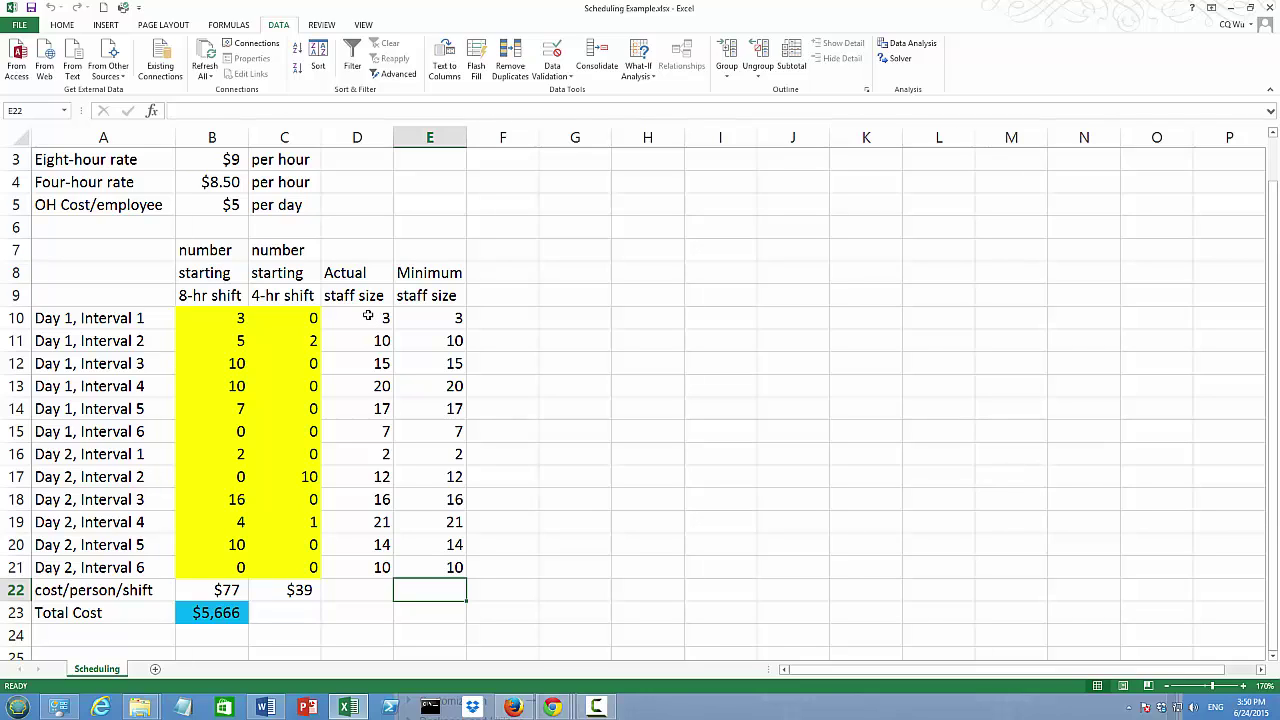
left_click(368, 316)
left_click(366, 340)
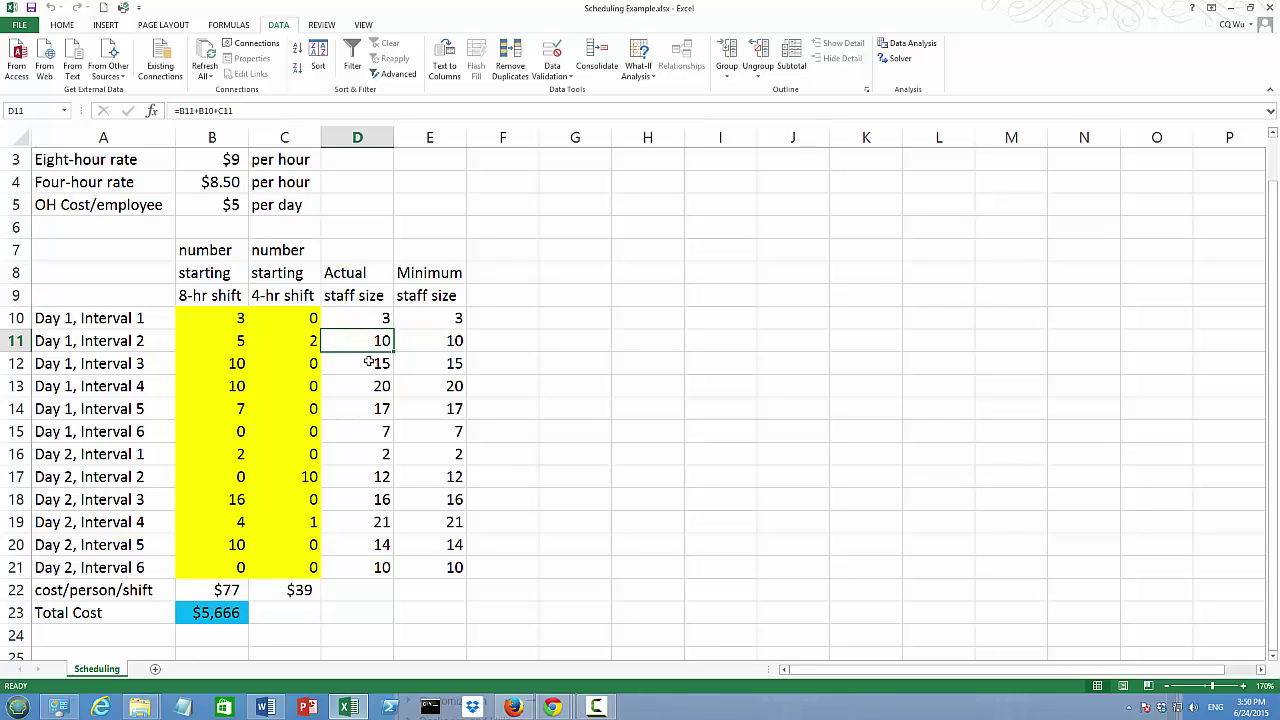
left_click(369, 363)
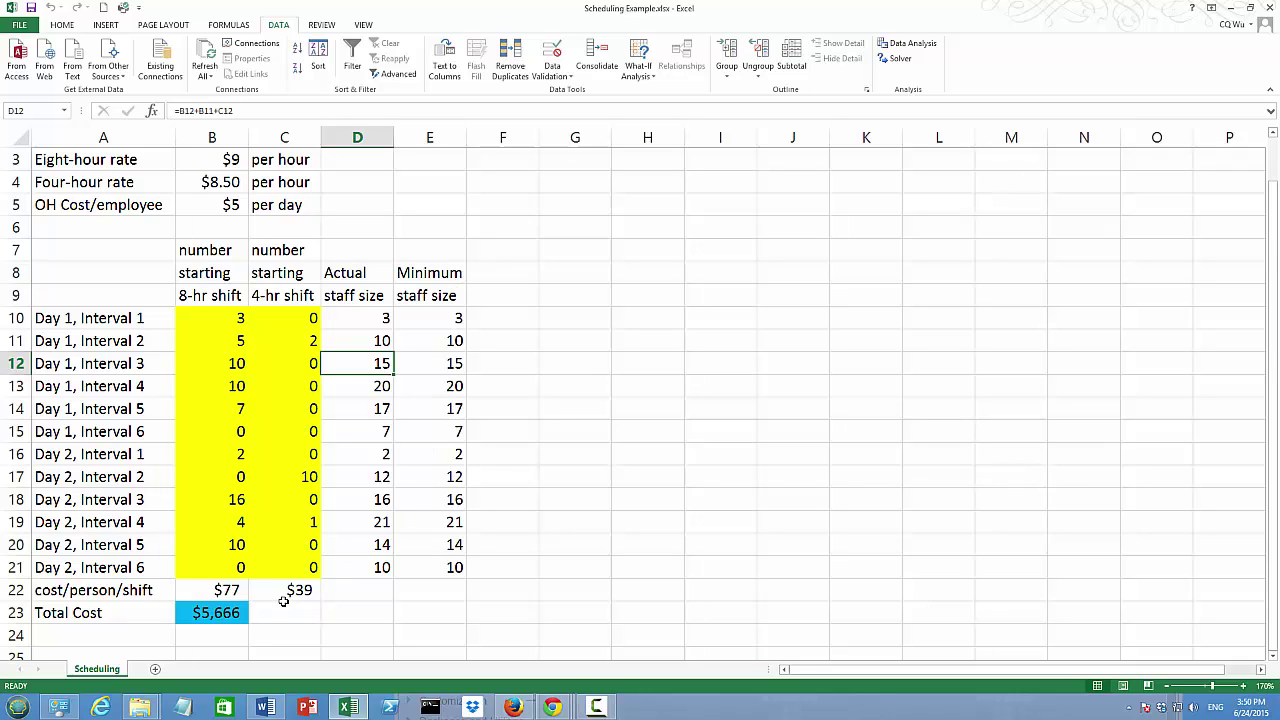
left_click(189, 615)
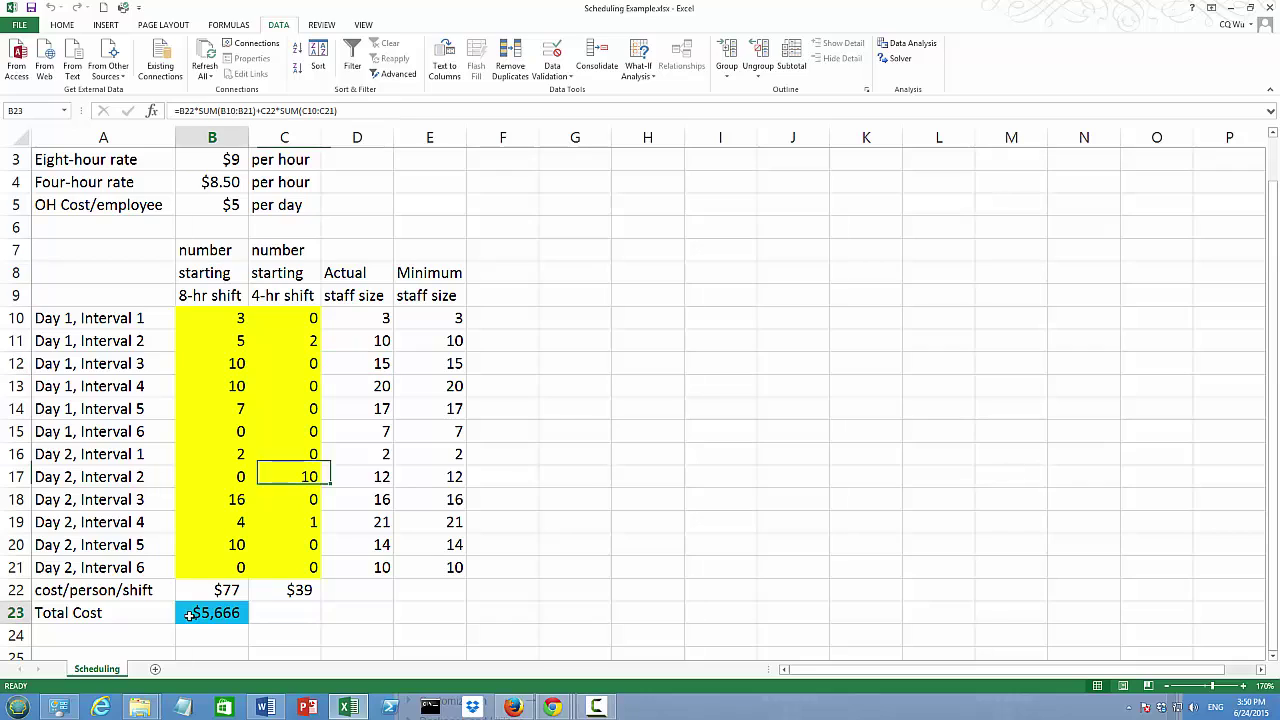